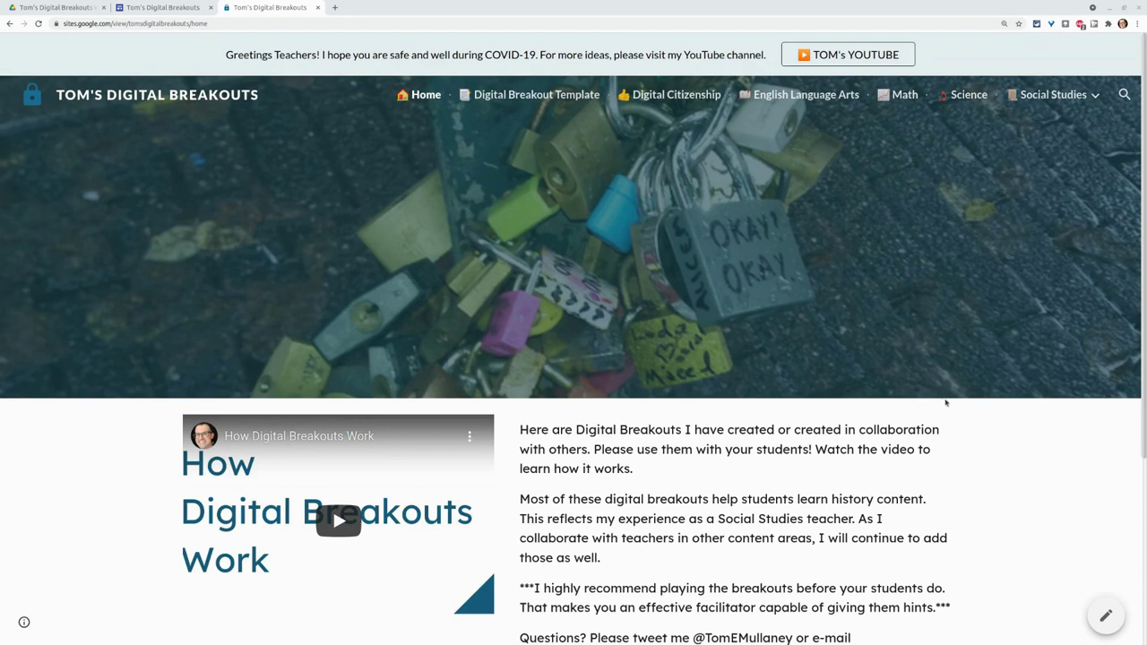
# Look over the published site's home page, including its announcement banner, header image and introductory text.
pyautogui.scroll(-1, 867, 376)
pyautogui.scroll(1, 865, 376)
pyautogui.scroll(-3, 866, 376)
pyautogui.moveTo(697, 448); pyautogui.dragTo(583, 374)
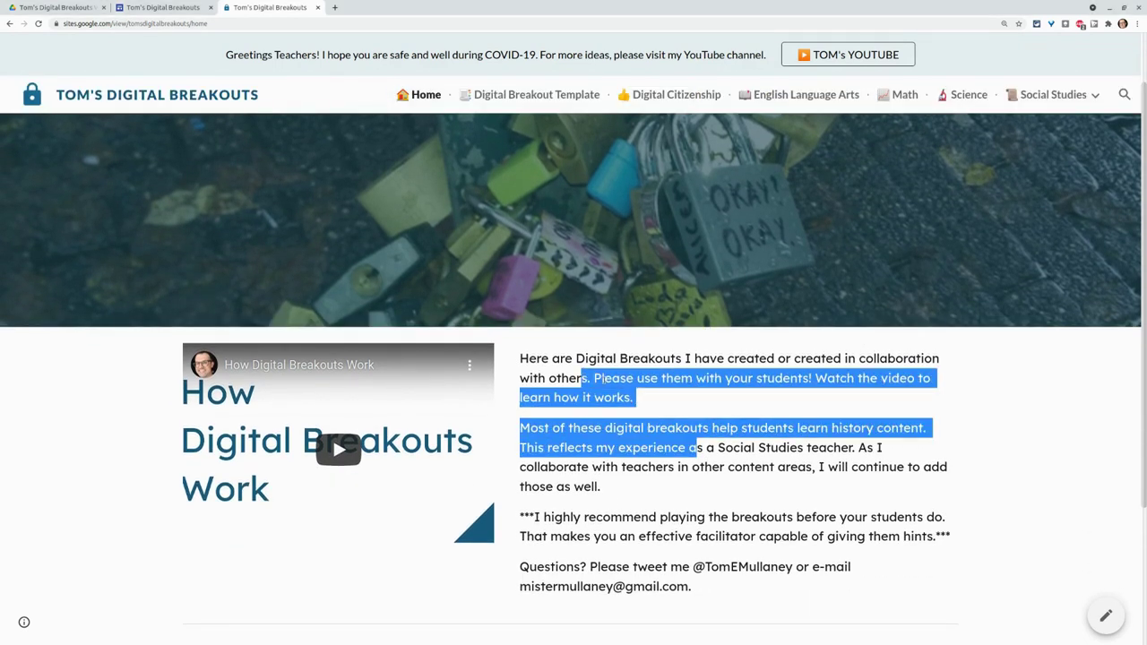
pyautogui.scroll(2, 605, 387)
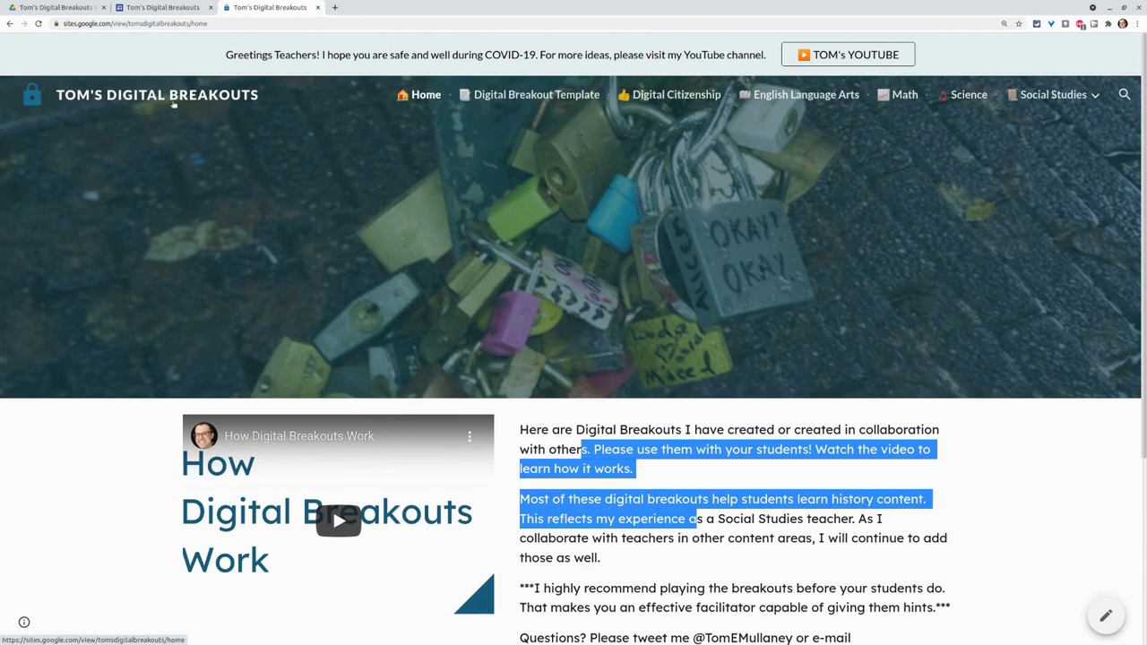
pyautogui.moveTo(484, 54); pyautogui.dragTo(630, 54)
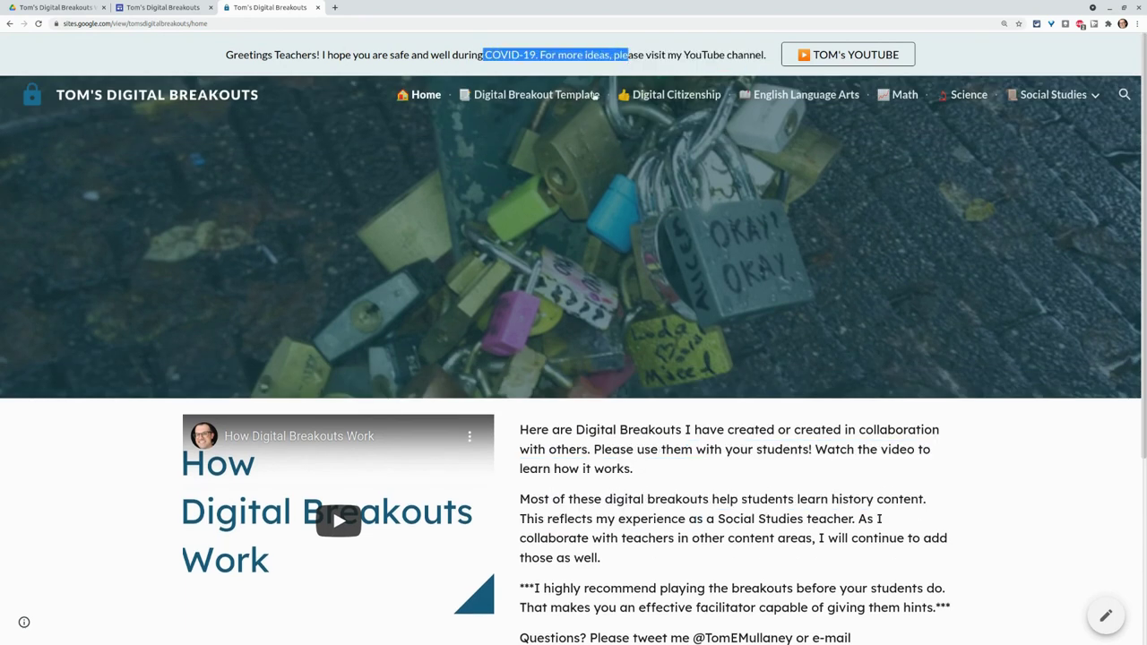
pyautogui.scroll(-3, 827, 254)
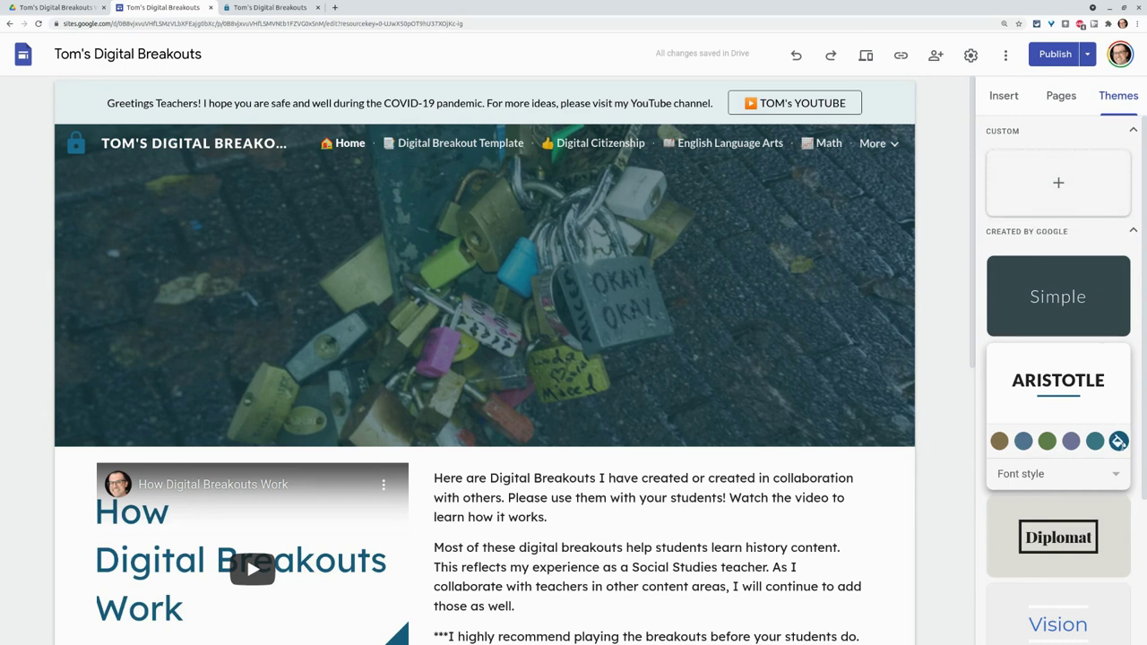
# Copy the hex code #195d7f from the Aristotle theme's custom color.
pyautogui.click(1118, 441)
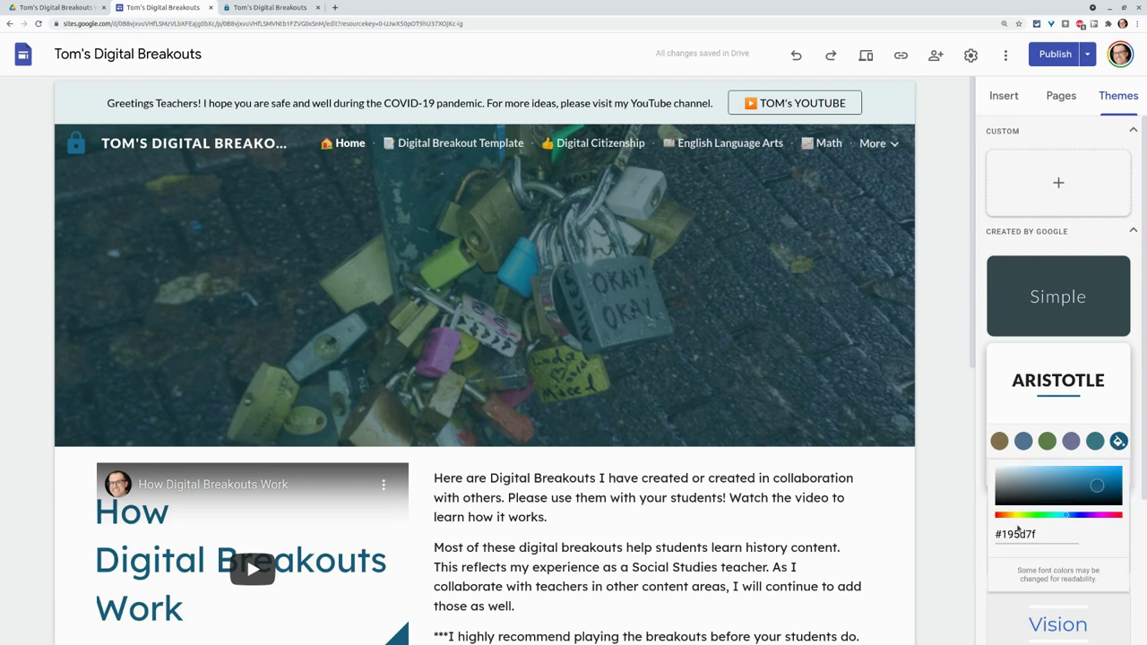
pyautogui.tripleClick(1018, 533)
pyautogui.rightClick(1005, 535)
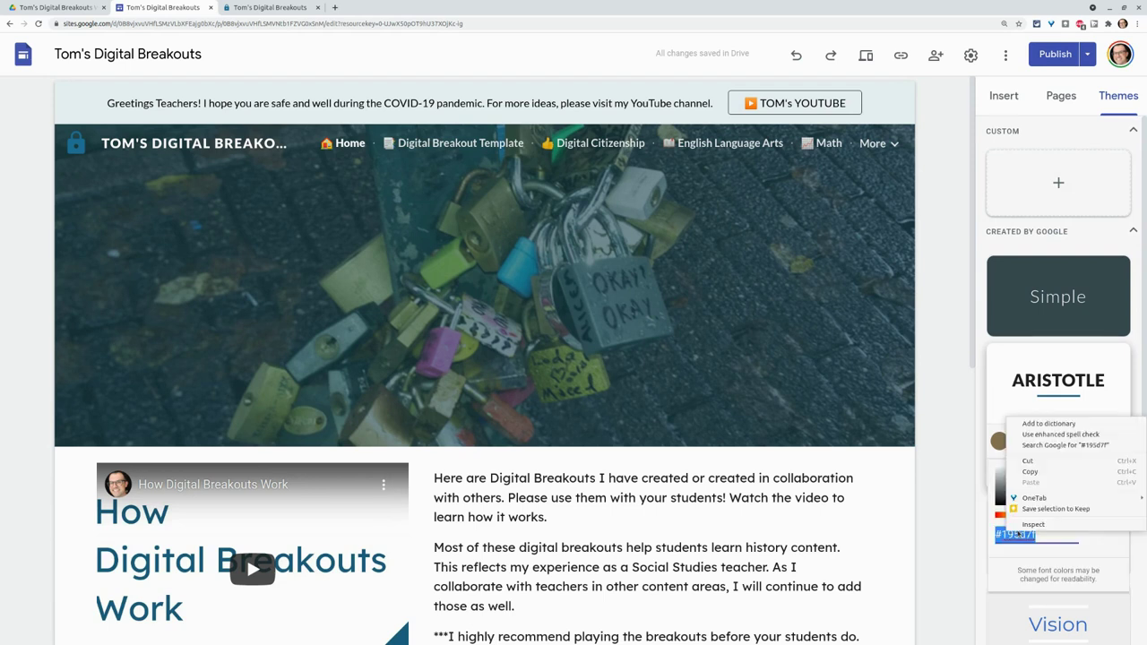
pyautogui.click(1030, 472)
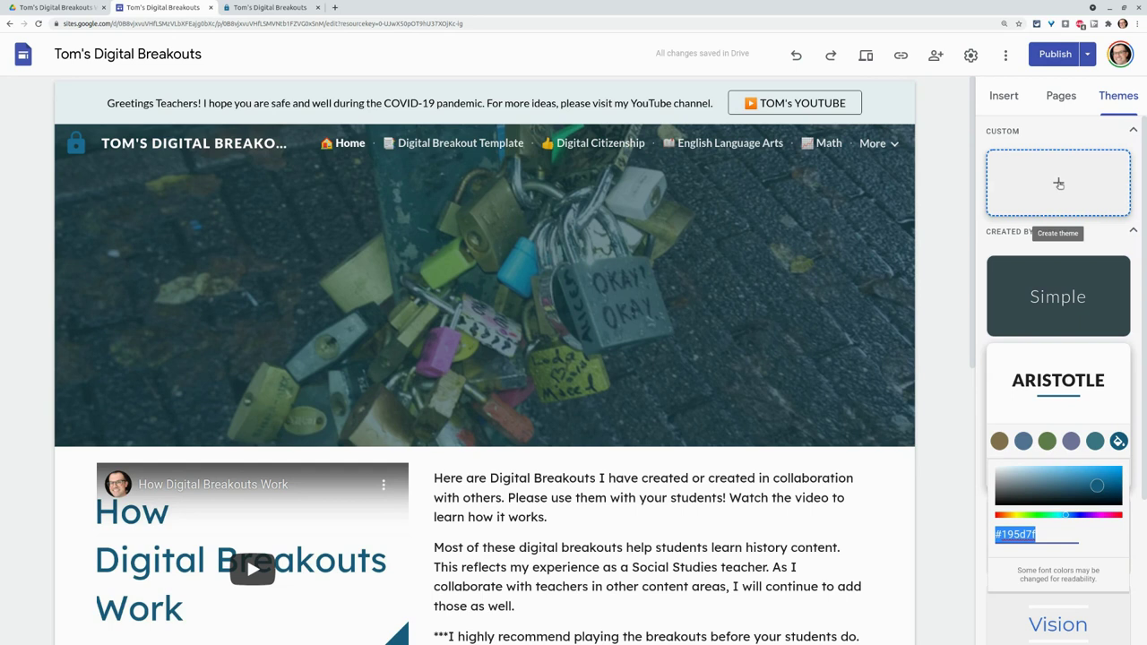
# Start a new custom theme and name it "Digital Breakouts".
pyautogui.click(1058, 183)
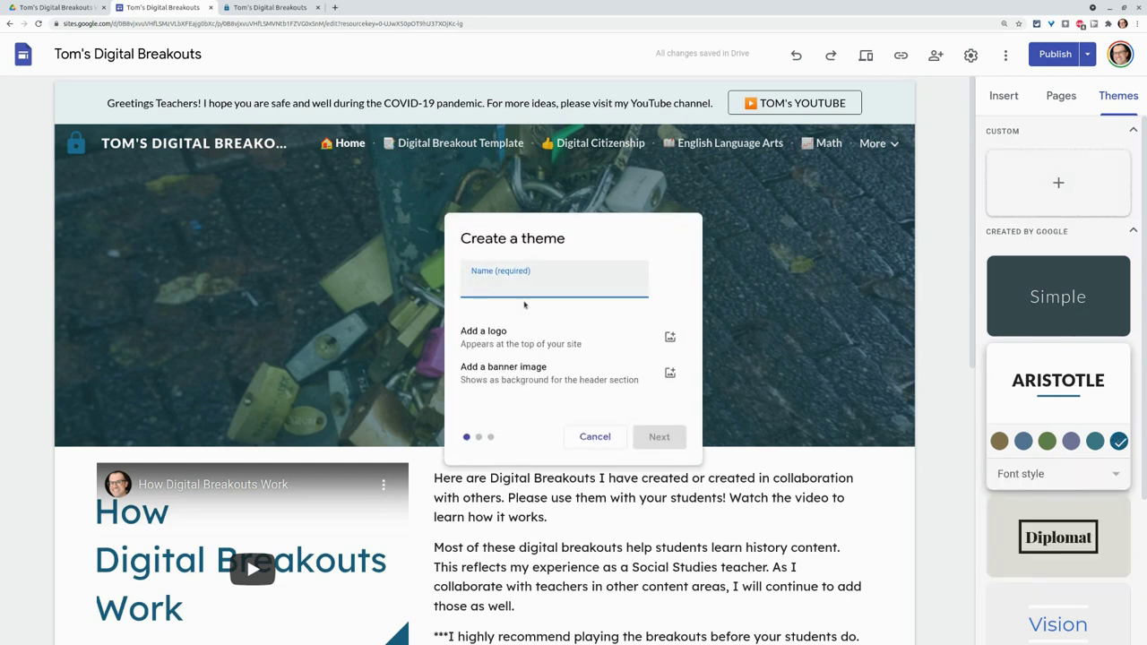
pyautogui.write('D')
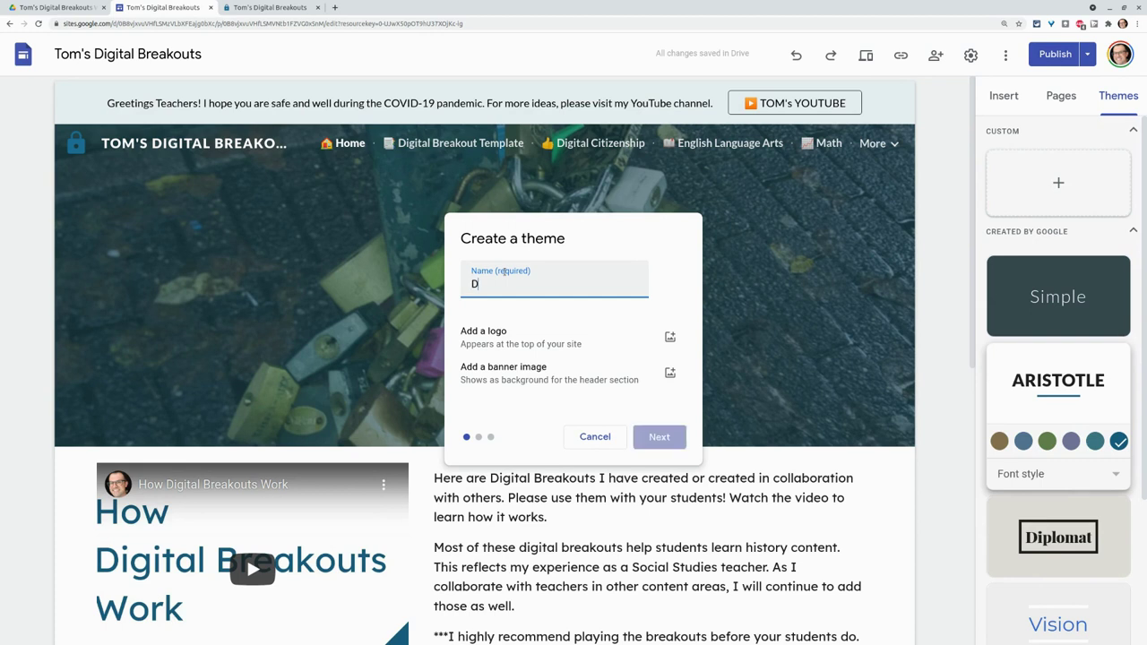
pyautogui.write('igital Bre')
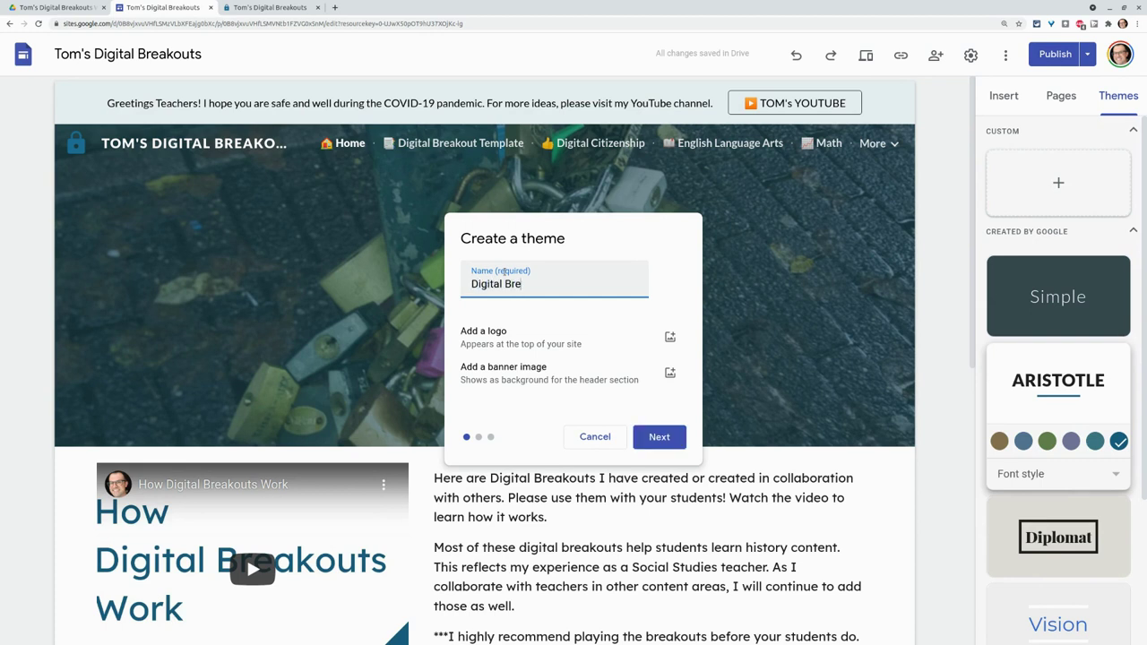
pyautogui.write('akouts')
# Add the blue padlock image with the white keyhole from Google Drive's recent files as the theme's logo.
pyautogui.click(669, 339)
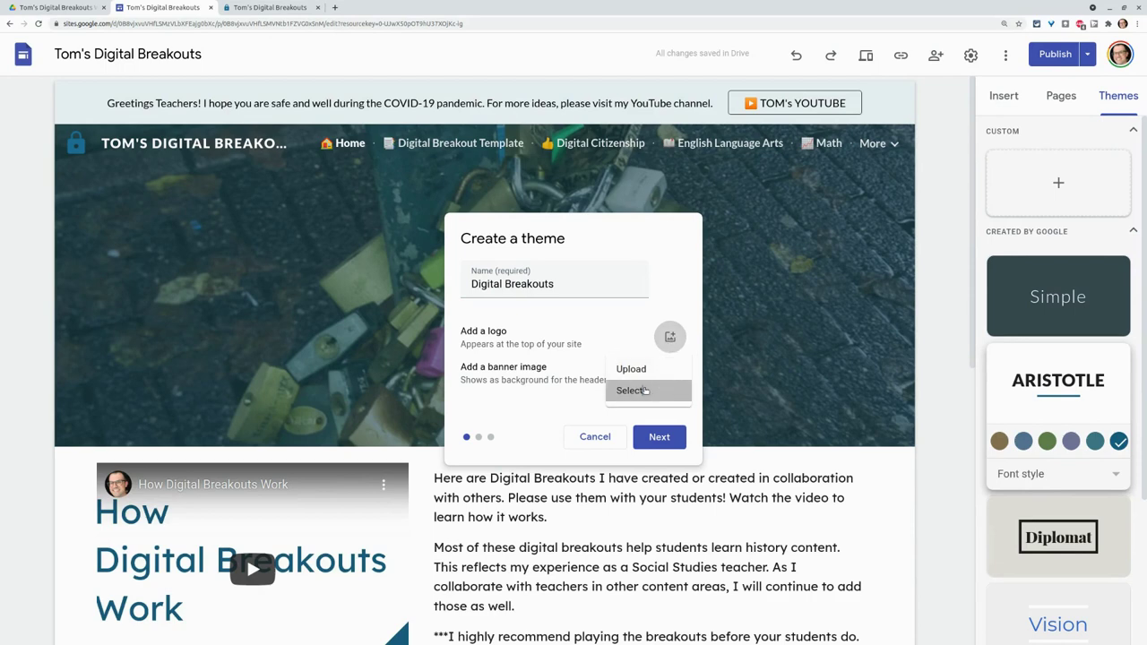
pyautogui.click(641, 391)
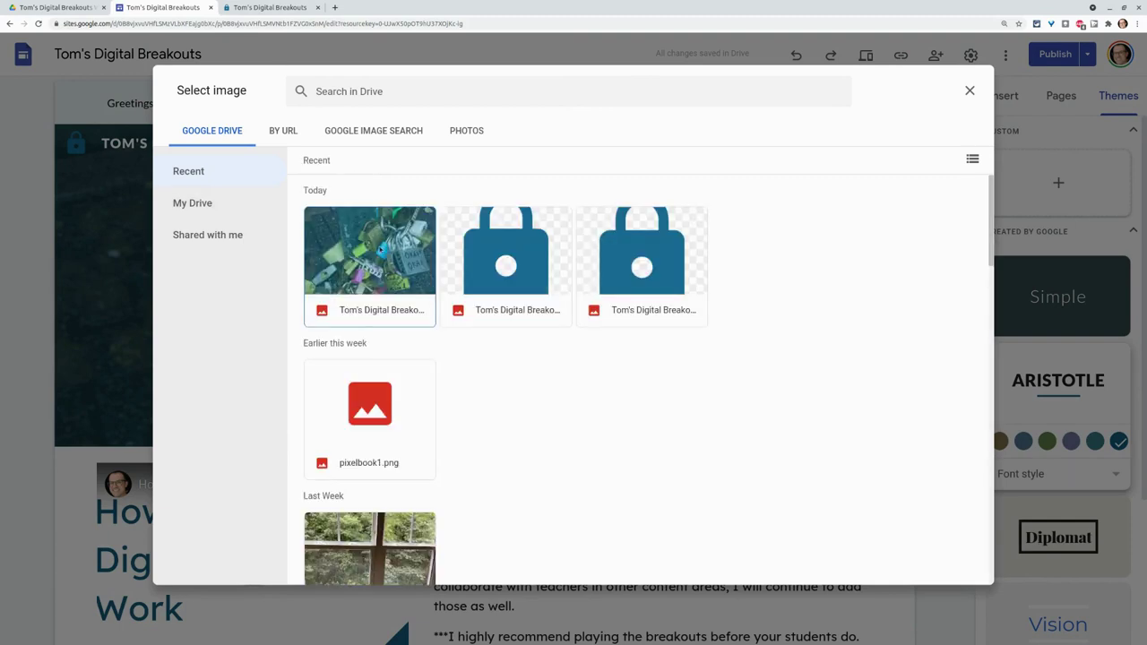
pyautogui.click(496, 286)
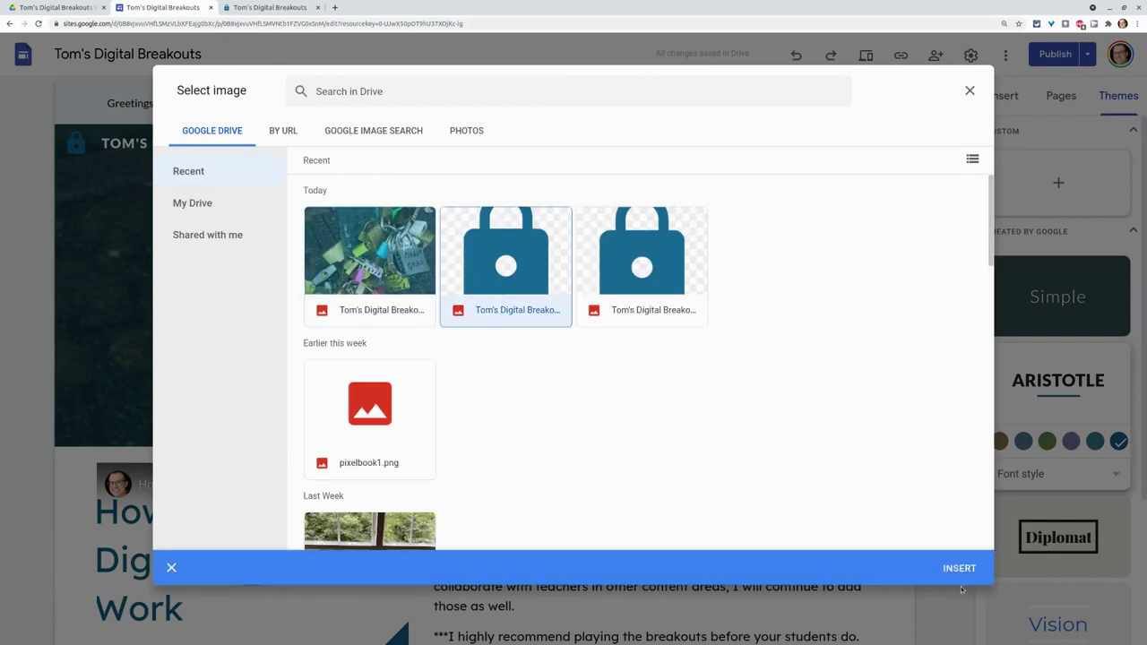
pyautogui.click(963, 575)
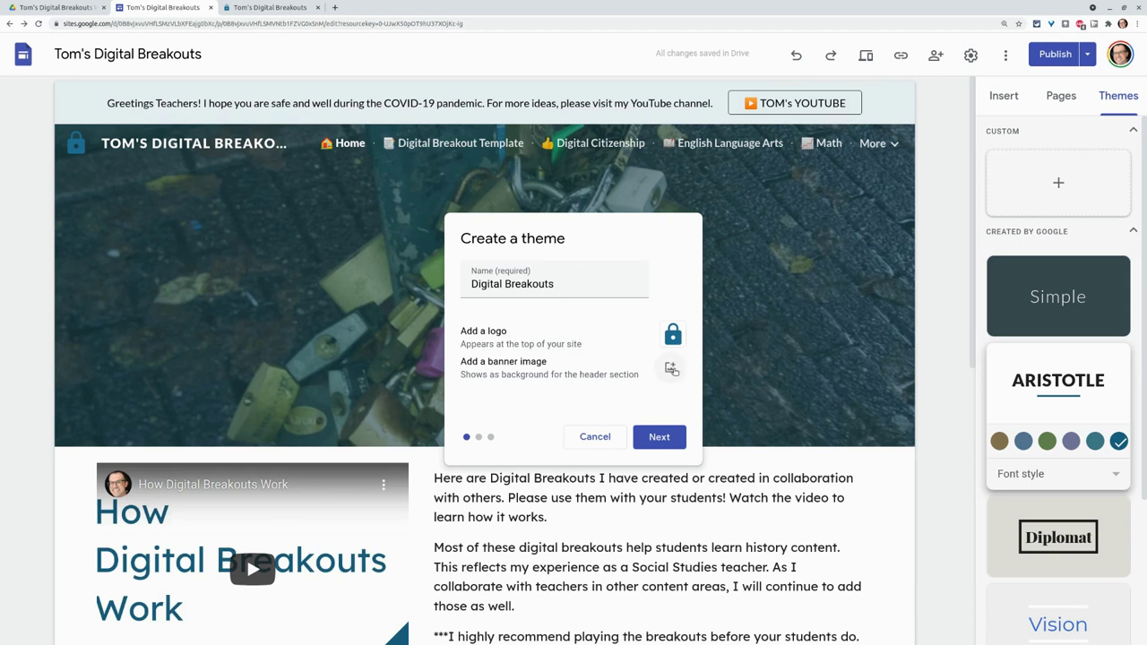
# Add the tinted padlocks photo from Google Drive as the theme's banner image and continue to the color choices.
pyautogui.click(671, 368)
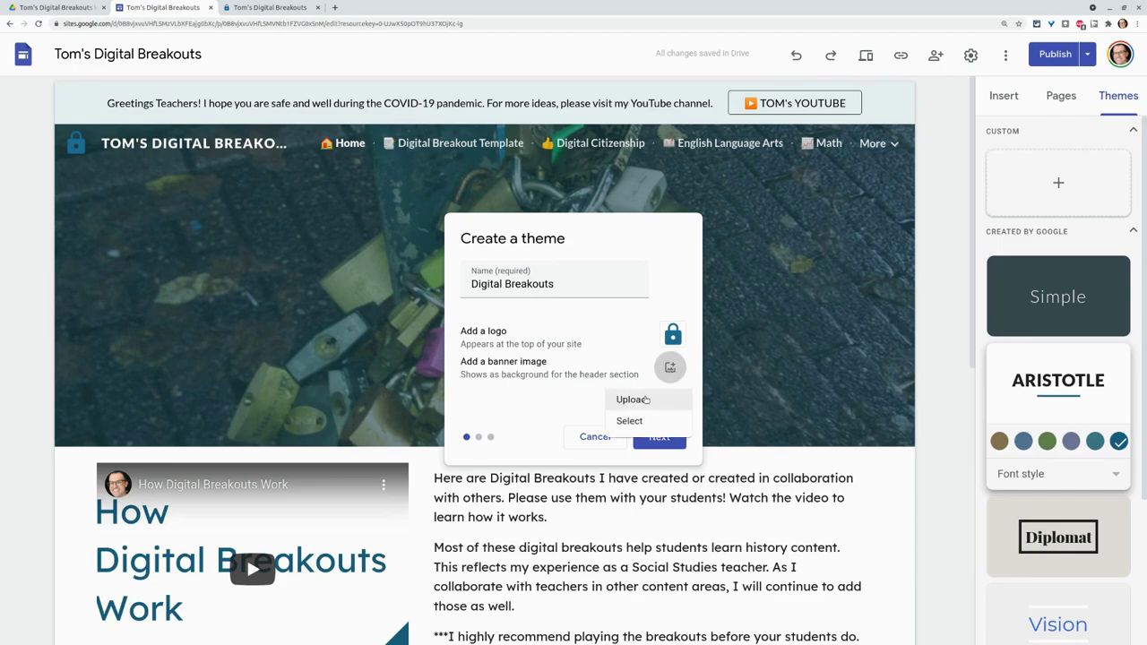
pyautogui.click(629, 421)
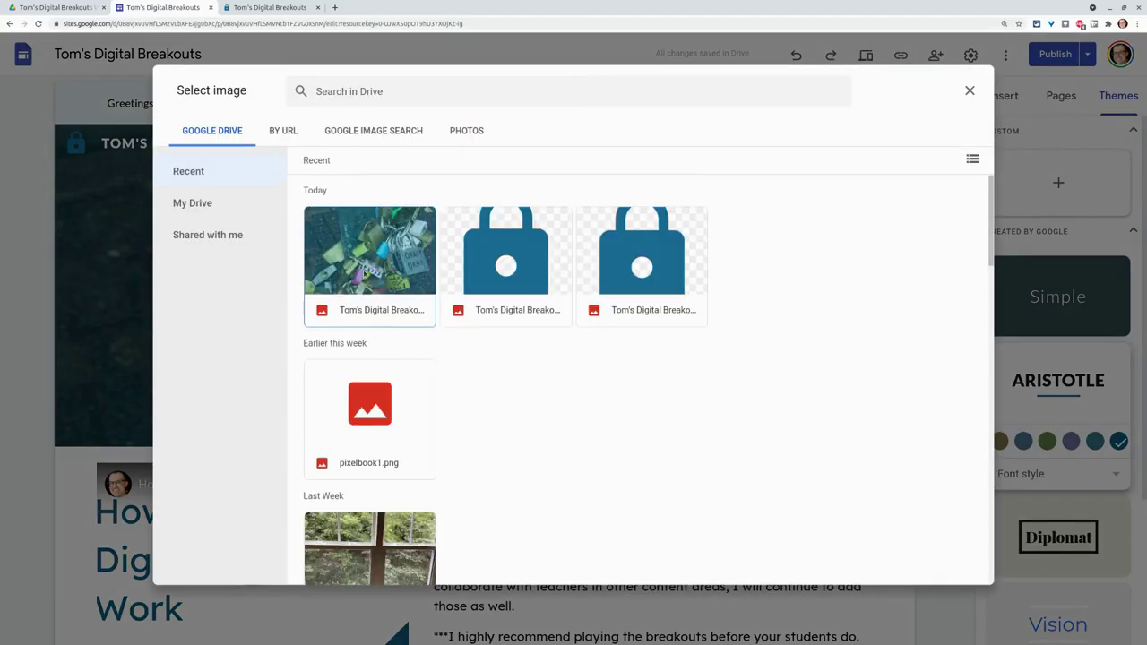
pyautogui.click(365, 274)
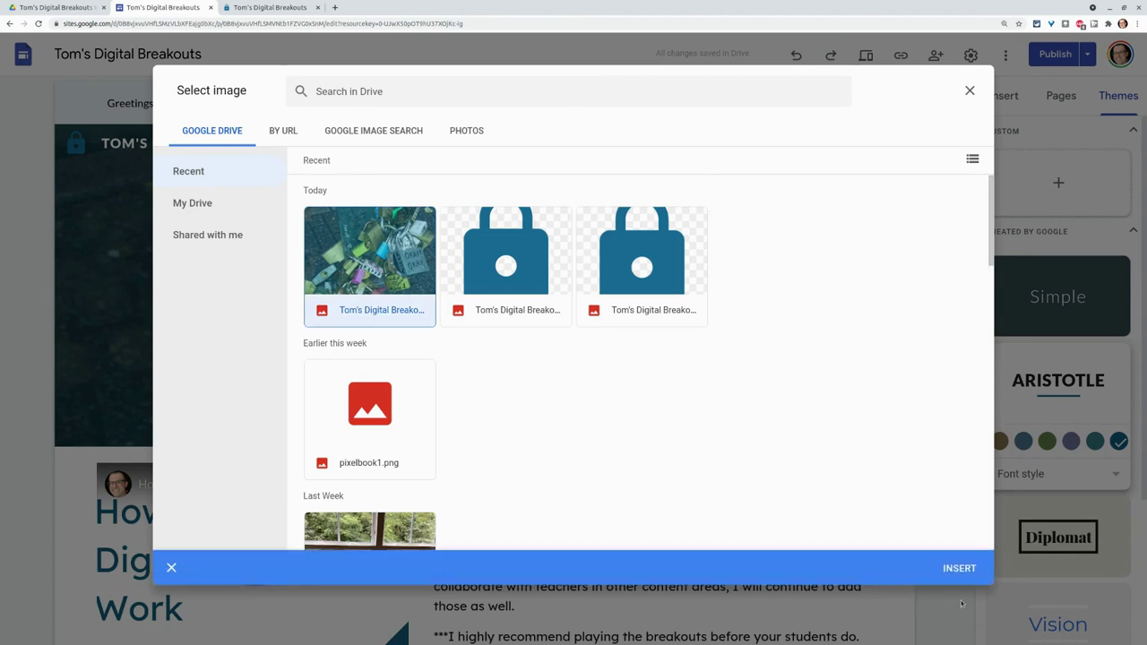
pyautogui.click(956, 569)
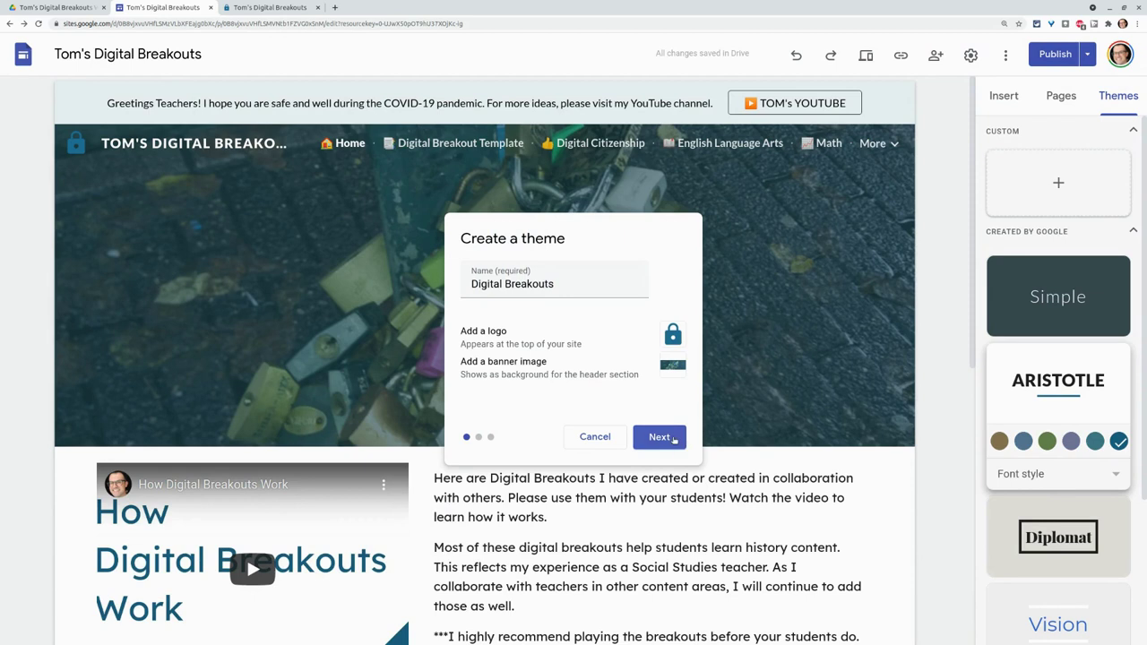
pyautogui.click(671, 438)
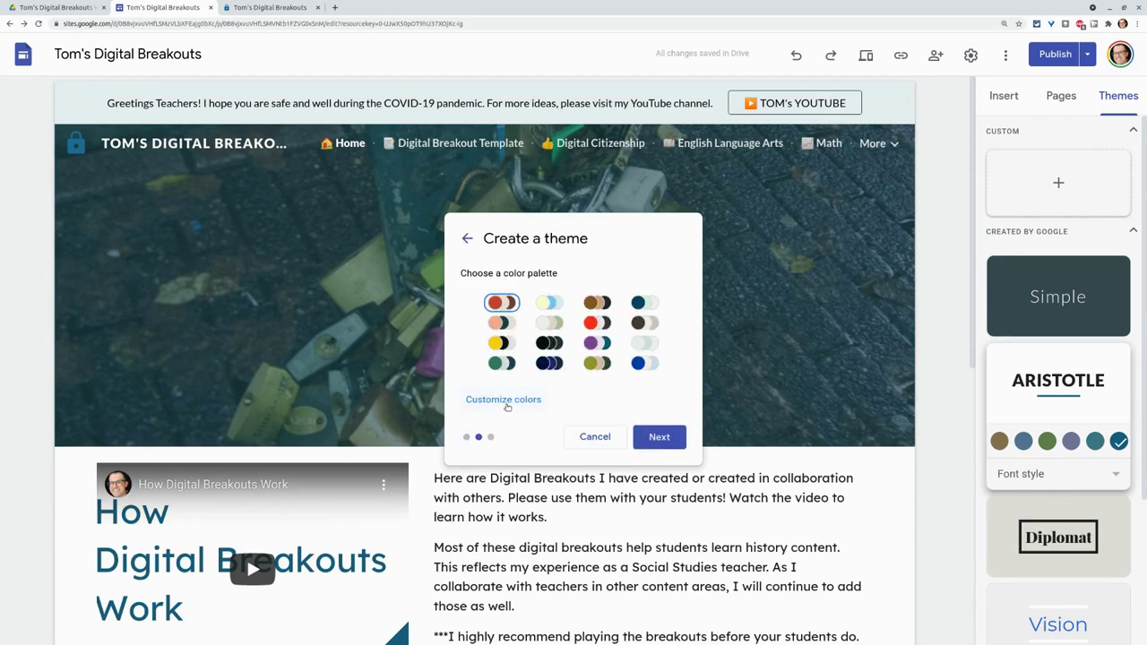
# Switch the theme to custom colors and set the first and second colors to the copied code #195D7F.
pyautogui.click(506, 402)
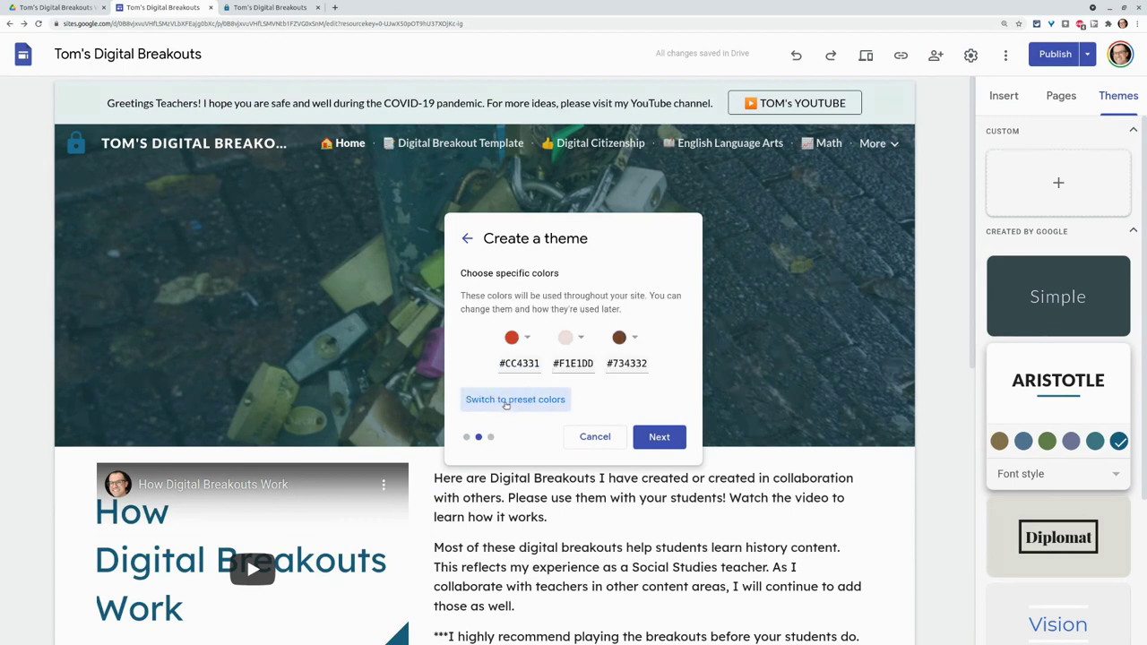
pyautogui.click(517, 363)
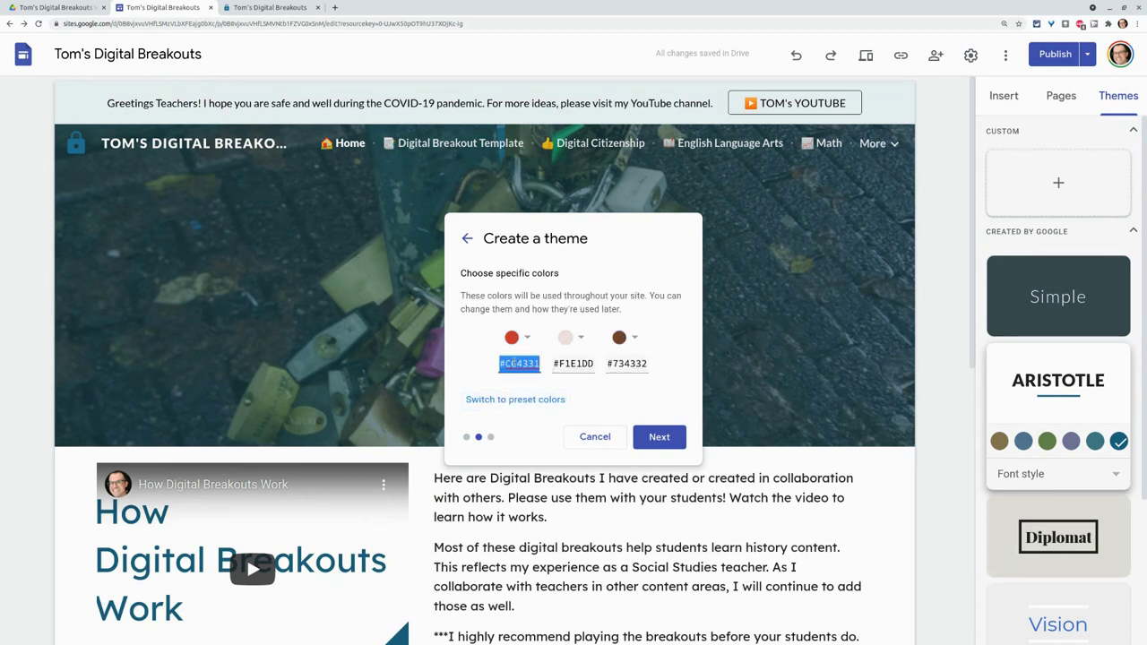
pyautogui.rightClick(517, 363)
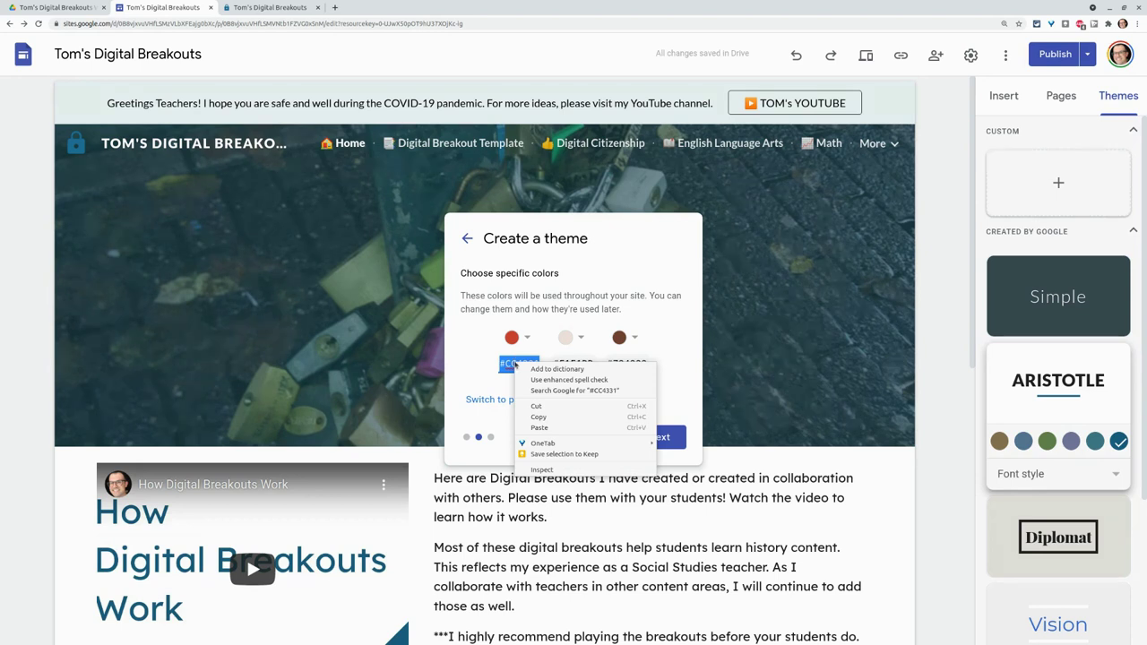
pyautogui.click(538, 427)
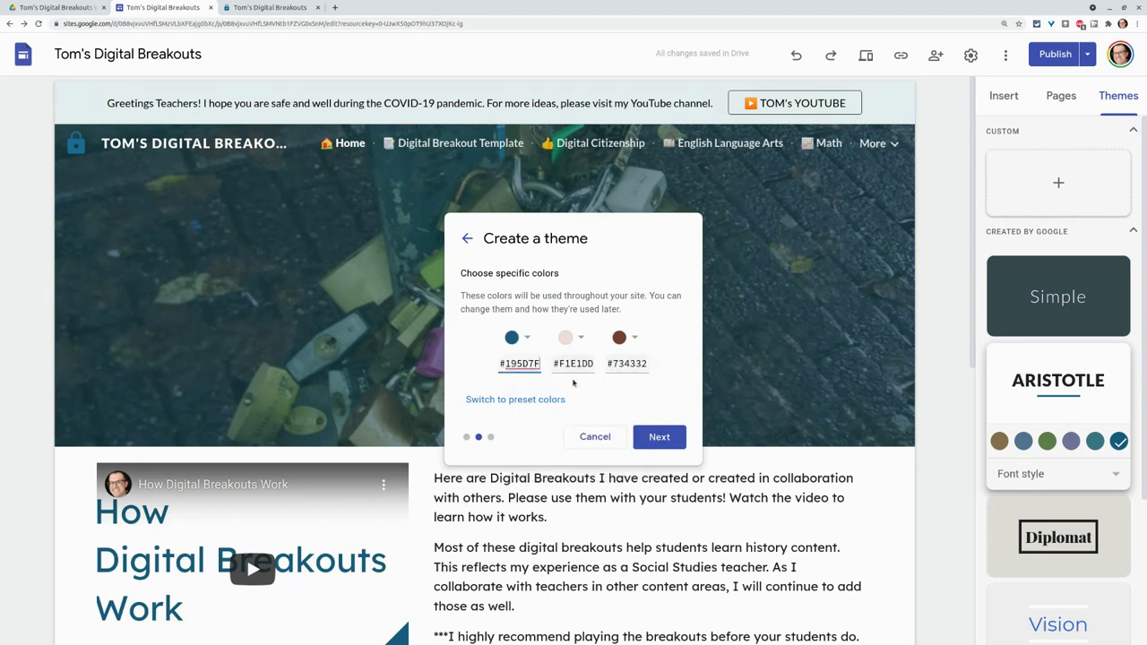
pyautogui.click(572, 364)
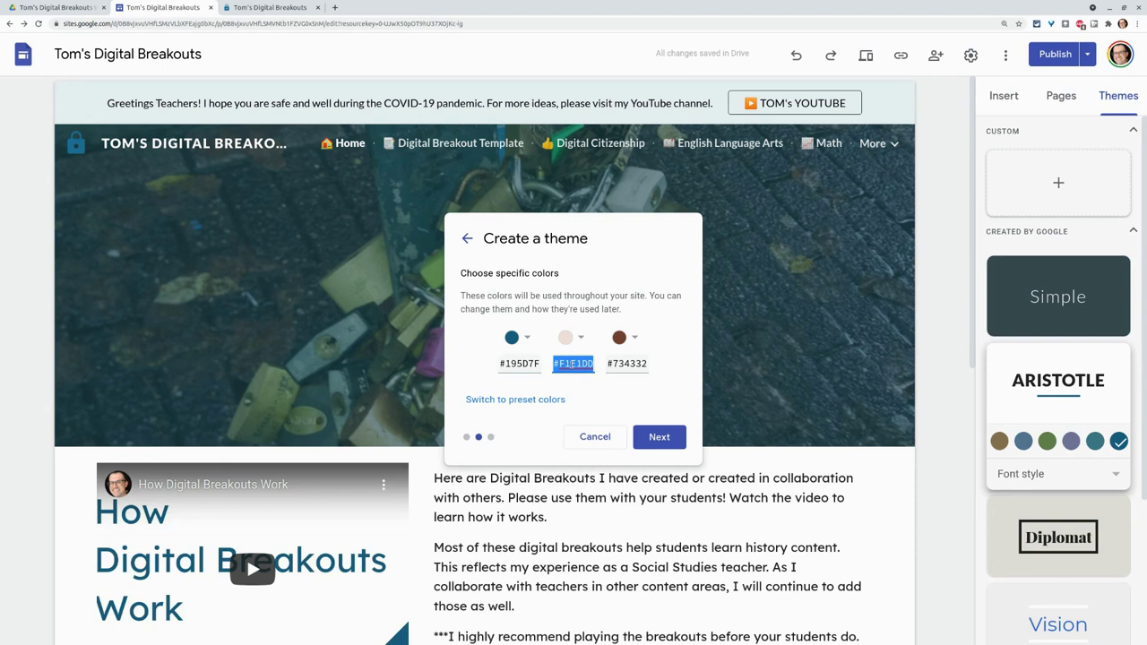
pyautogui.rightClick(571, 364)
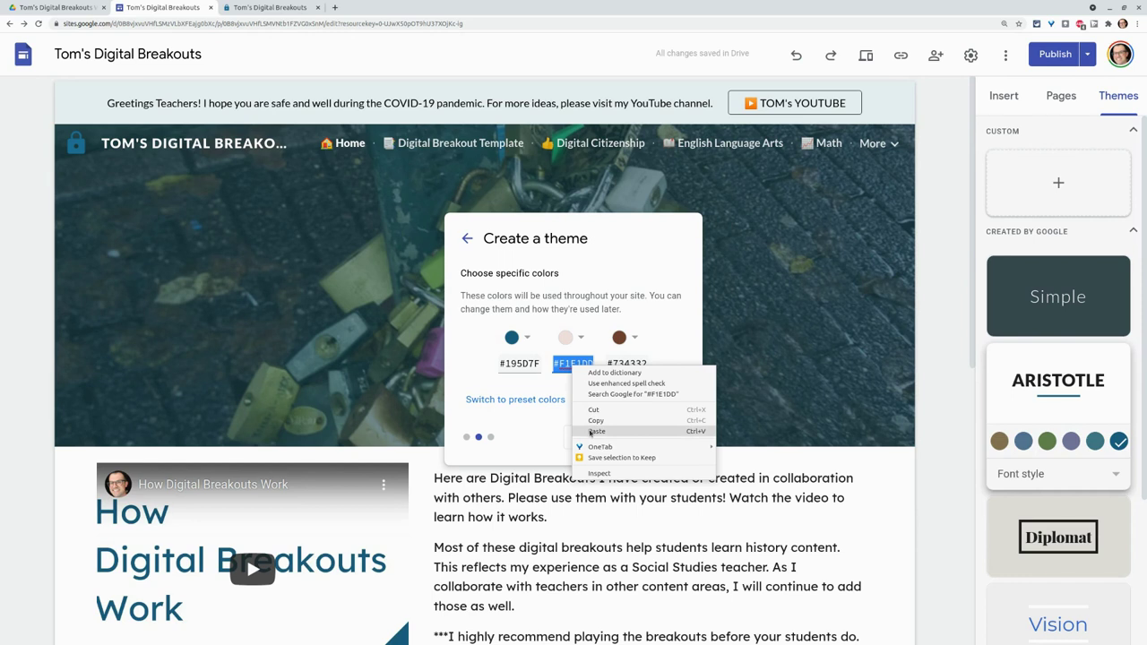
pyautogui.click(593, 430)
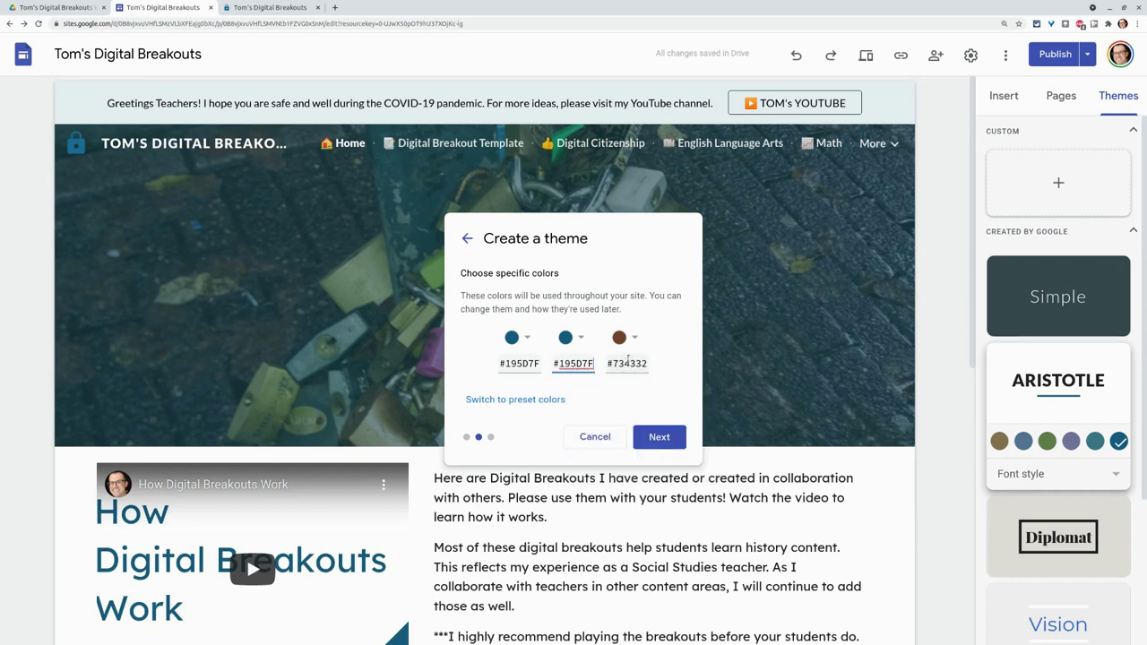
# Set the theme's third color to white (#FFFFFF) and continue to the font choices.
pyautogui.click(634, 338)
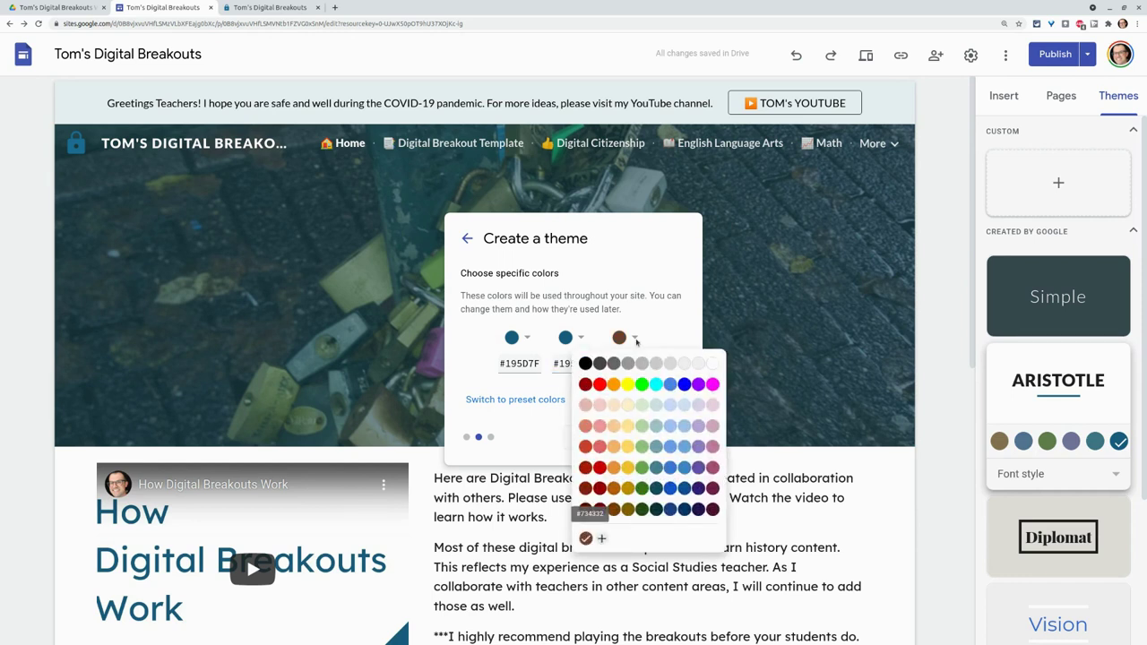
pyautogui.click(712, 363)
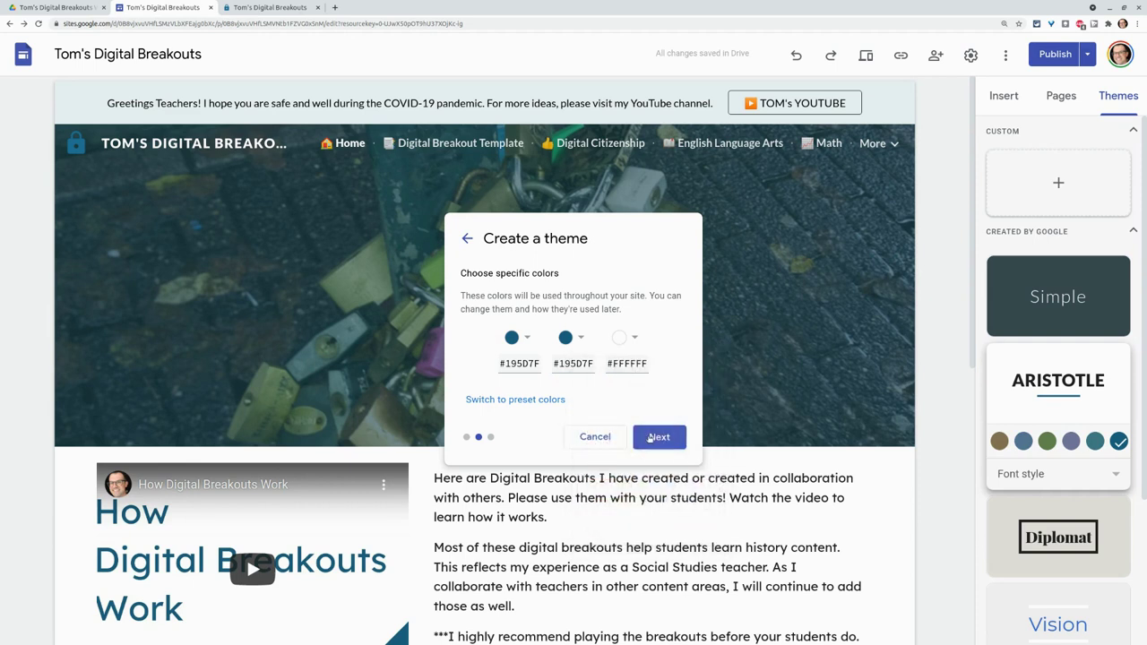
pyautogui.click(655, 437)
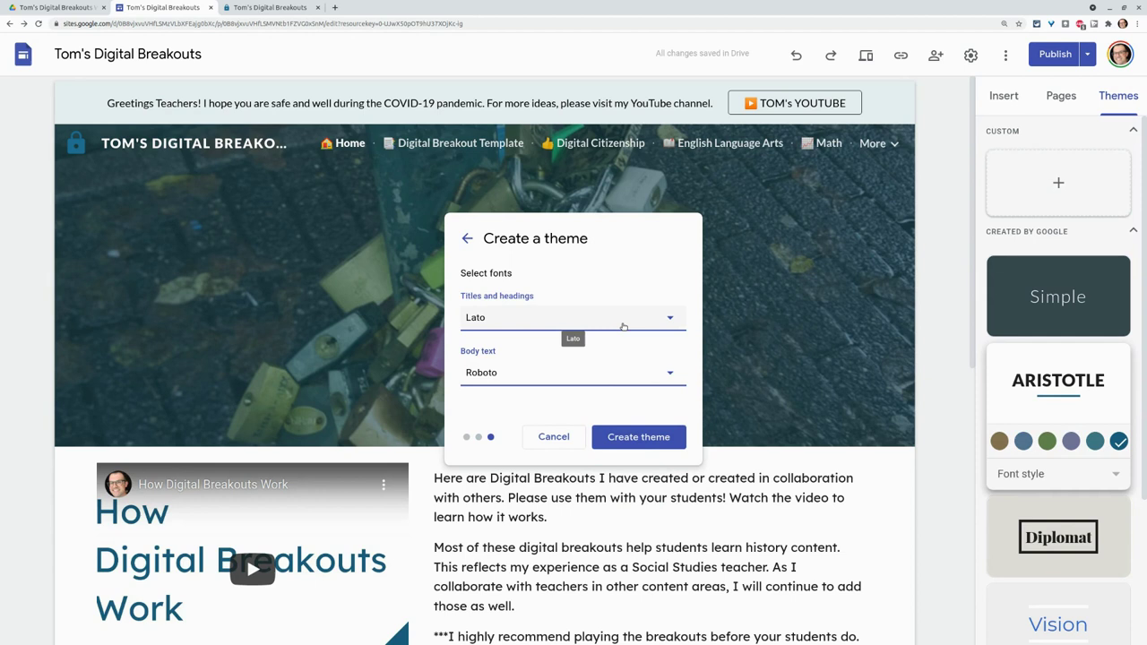
# Set the theme's font for titles and headings to Lexend Deca Bold.
pyautogui.click(623, 327)
pyautogui.scroll(-3, 558, 438)
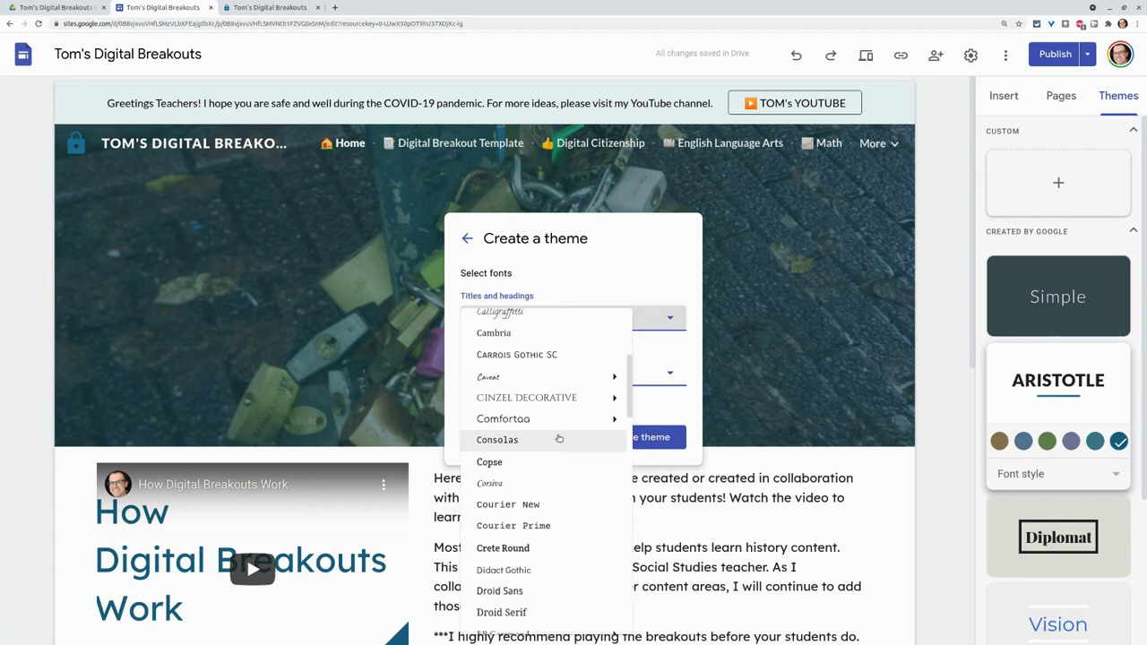
pyautogui.scroll(-5, 558, 438)
pyautogui.moveTo(555, 476)
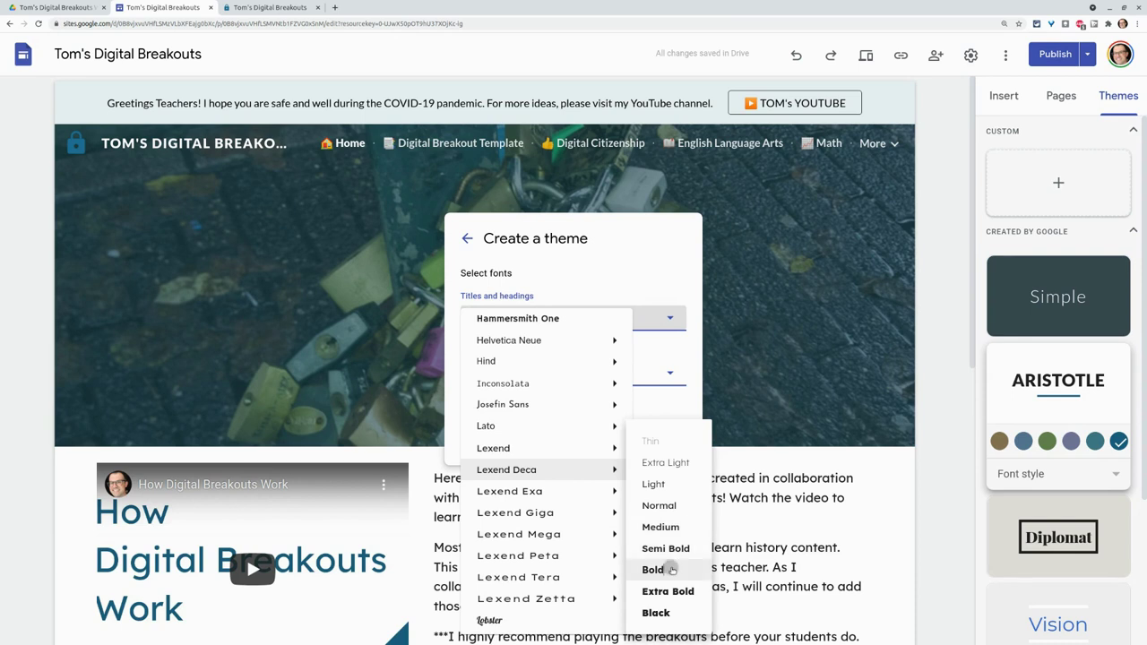
pyautogui.click(672, 569)
# Set the theme's body text font to Lexend Deca Normal.
pyautogui.click(544, 379)
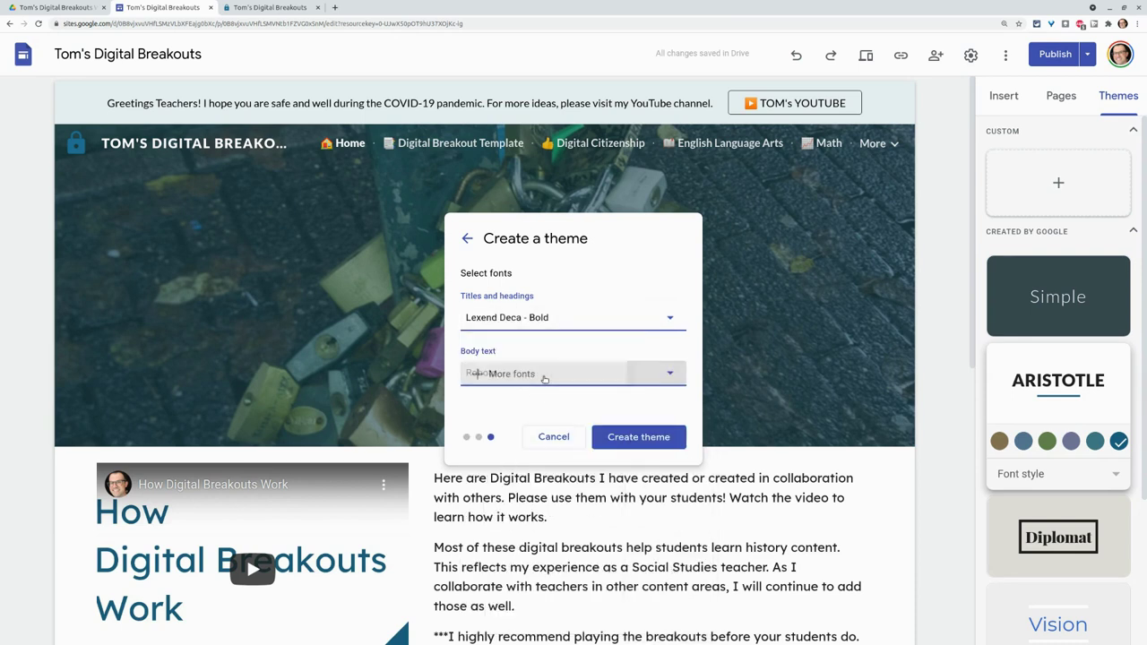
pyautogui.scroll(-10, 516, 466)
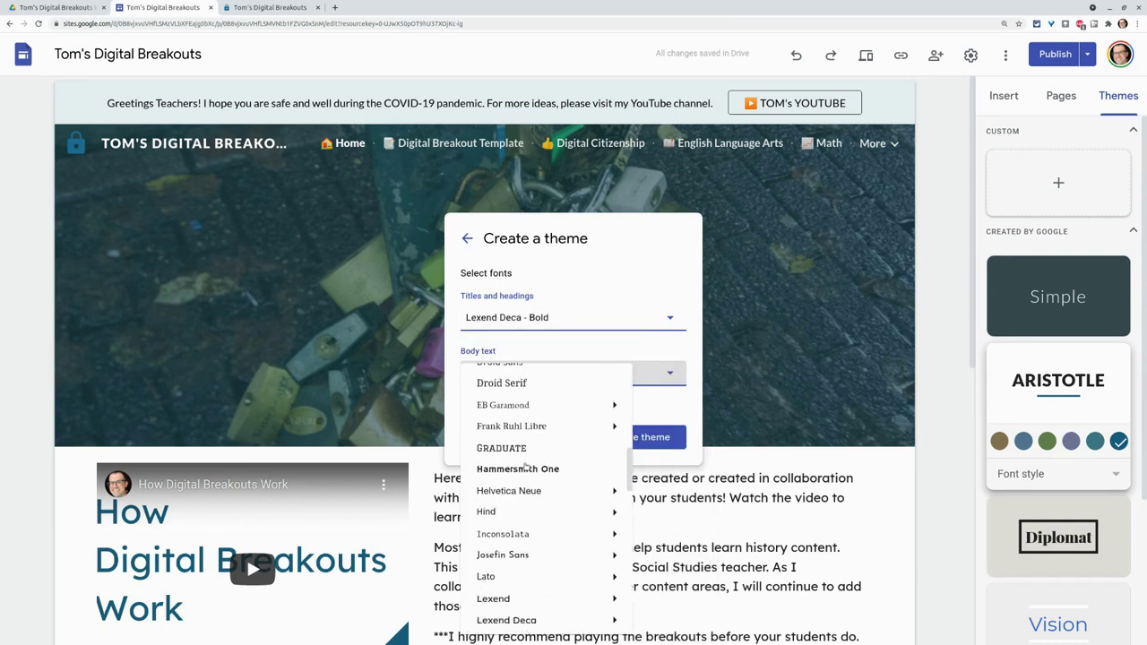
pyautogui.scroll(-4, 526, 464)
pyautogui.moveTo(526, 456)
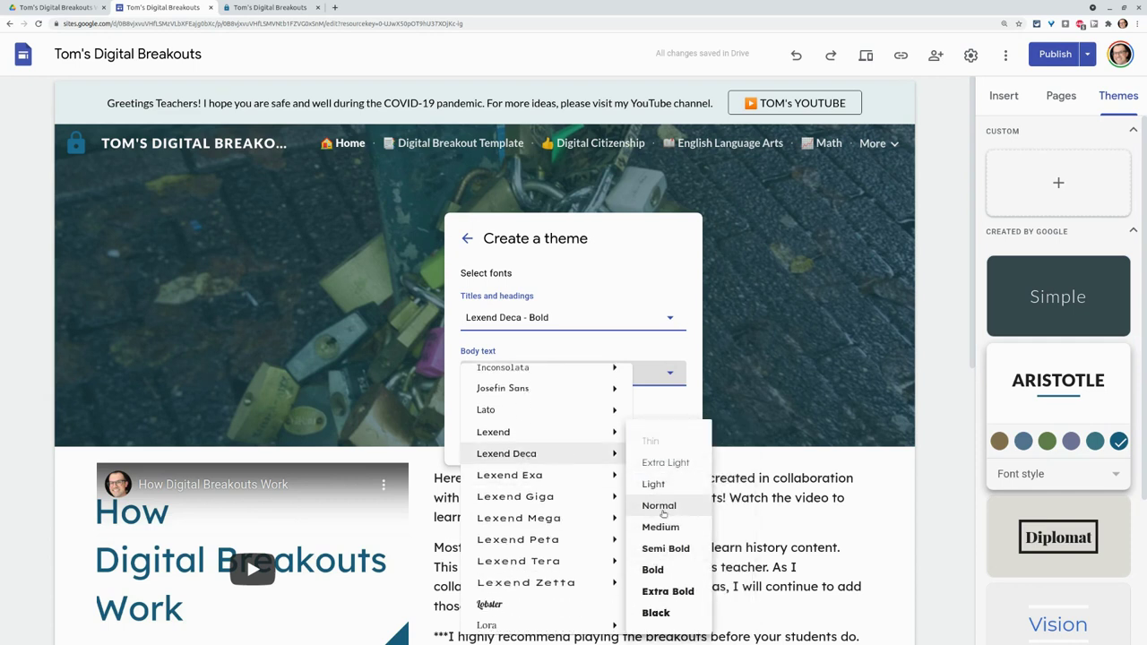
pyautogui.click(660, 506)
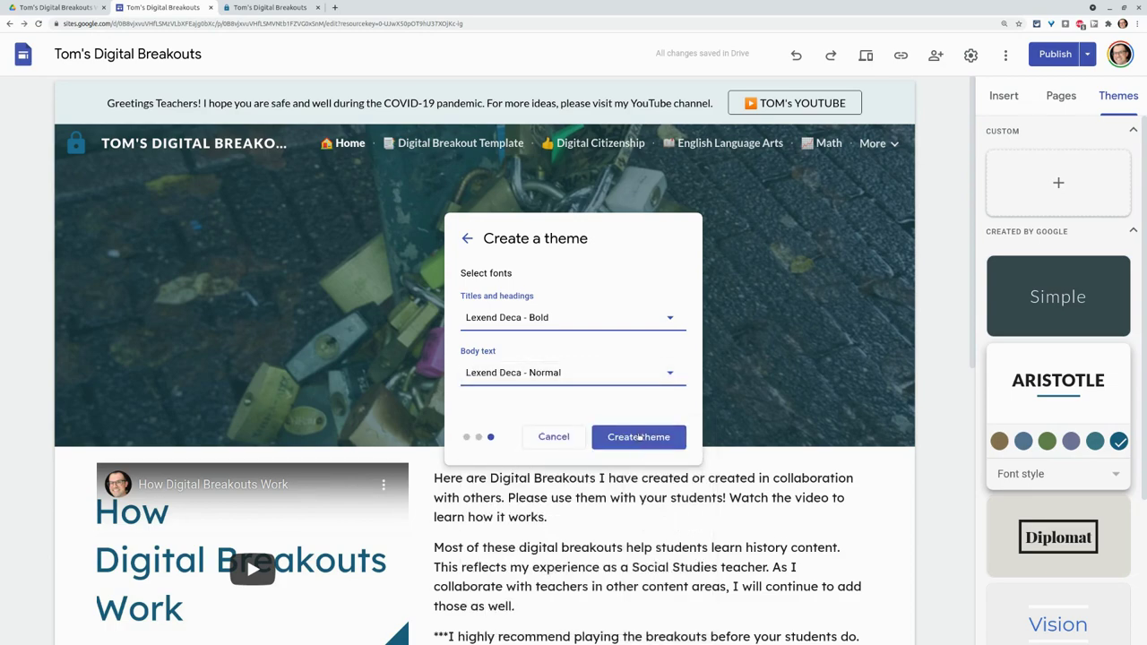
# Create the theme from the chosen settings and set its navigation background color when scrolled to white.
pyautogui.click(637, 437)
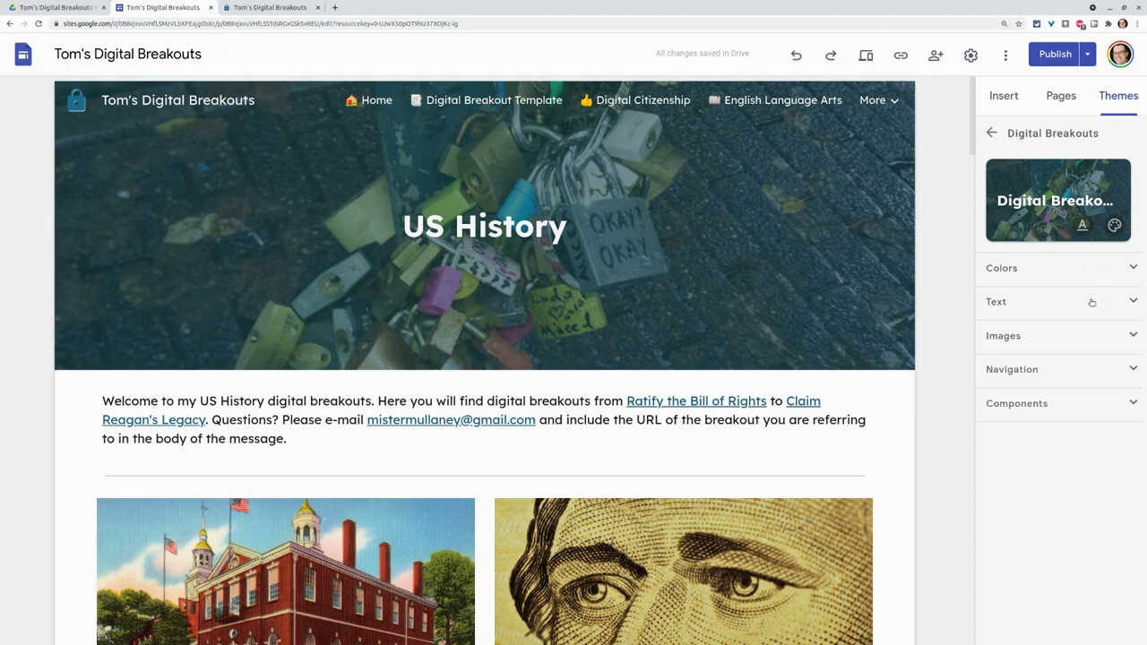
pyautogui.click(1133, 370)
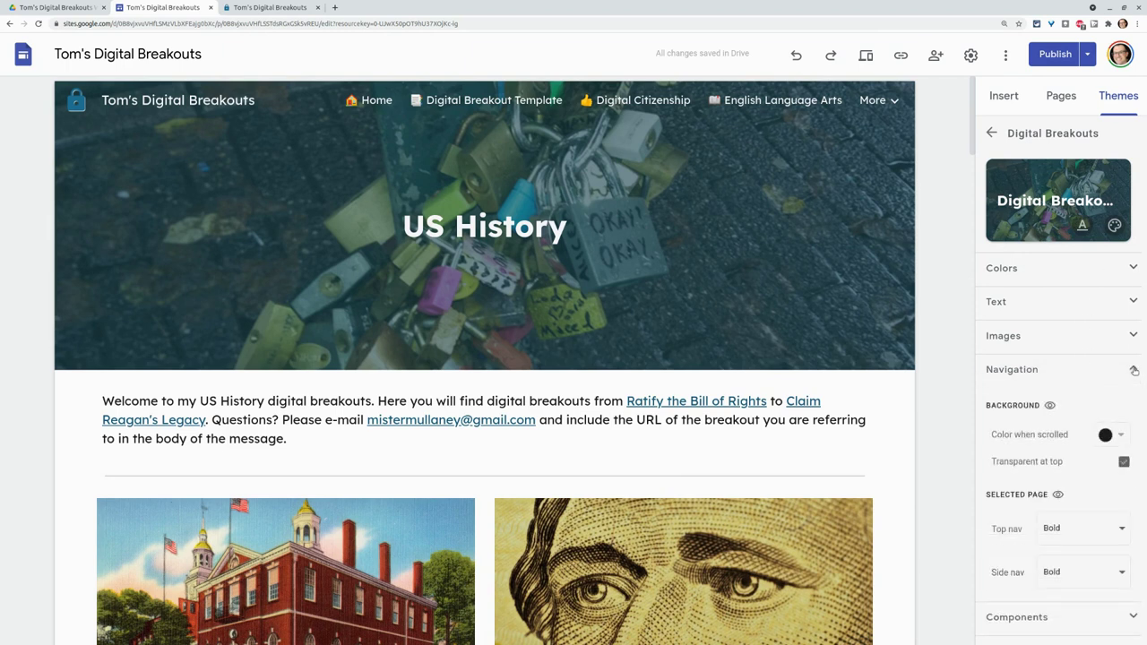
pyautogui.click(1124, 436)
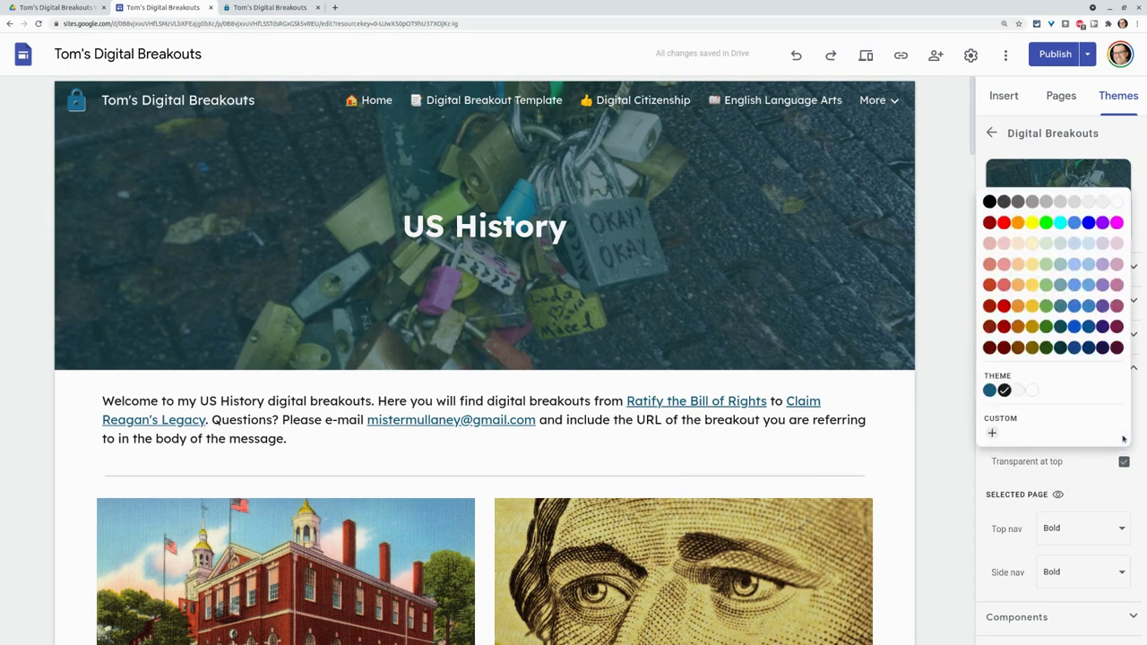
pyautogui.click(1117, 205)
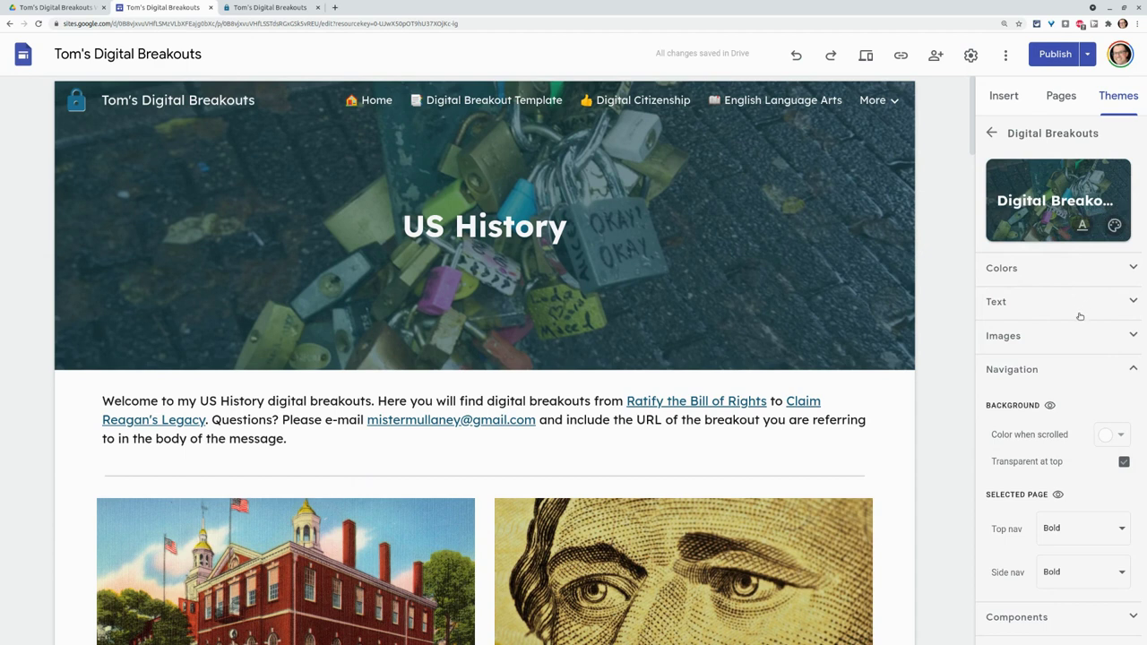
# Set the theme's favicon to the middle image under Today in the recent Google Drive images, a blue padlock.
pyautogui.click(1133, 337)
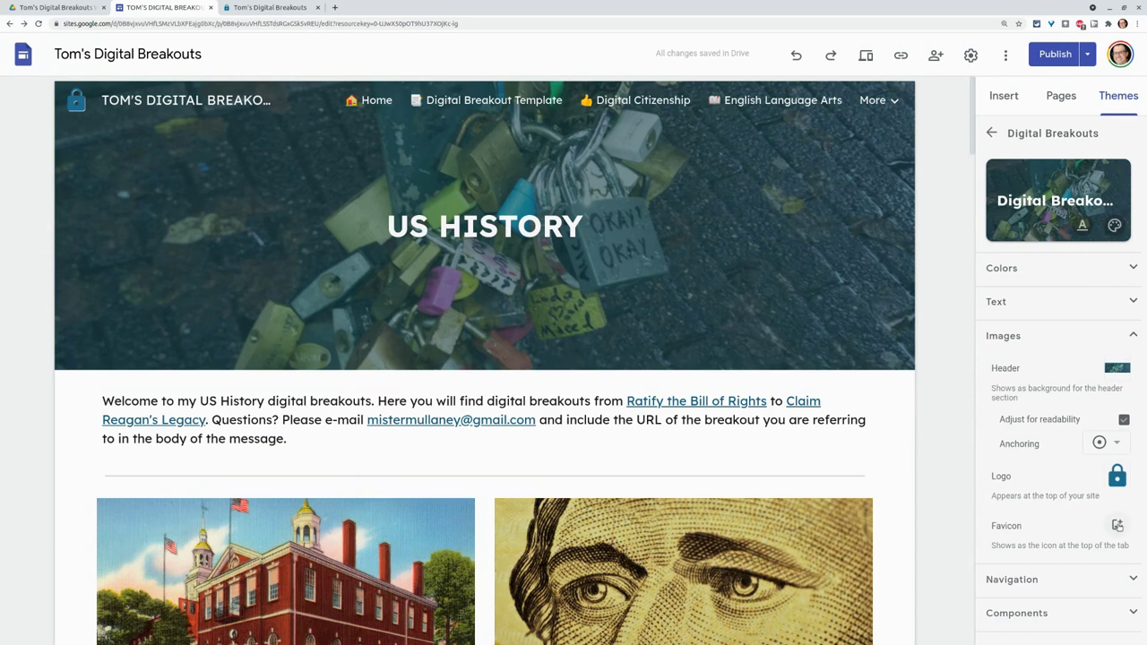
pyautogui.click(1118, 527)
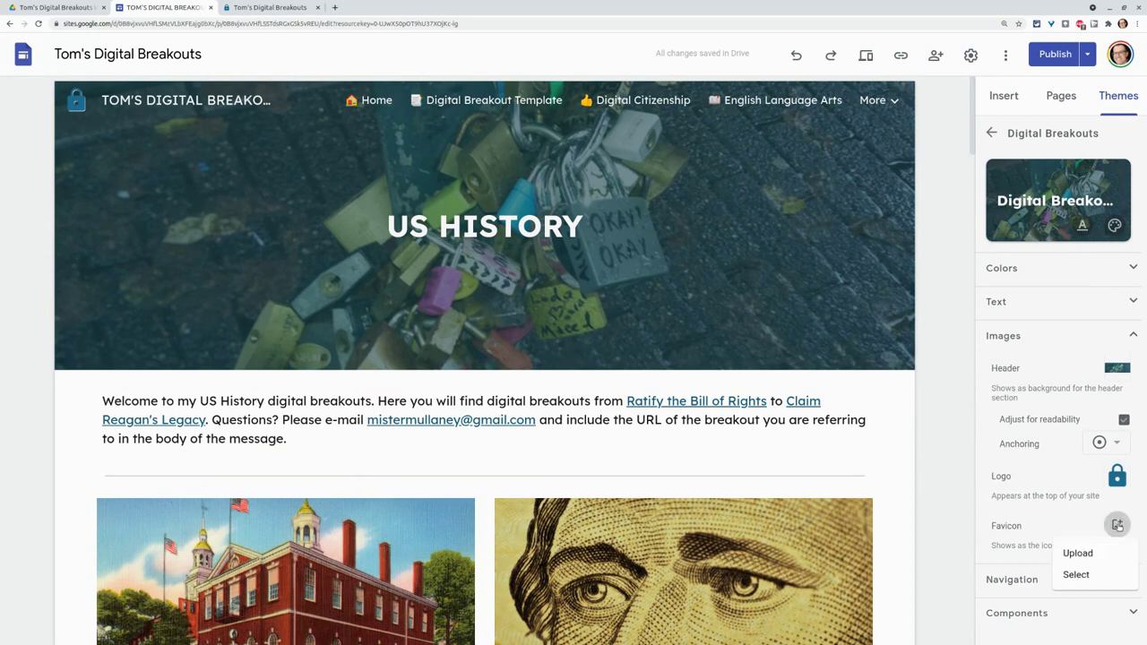
pyautogui.click(1075, 576)
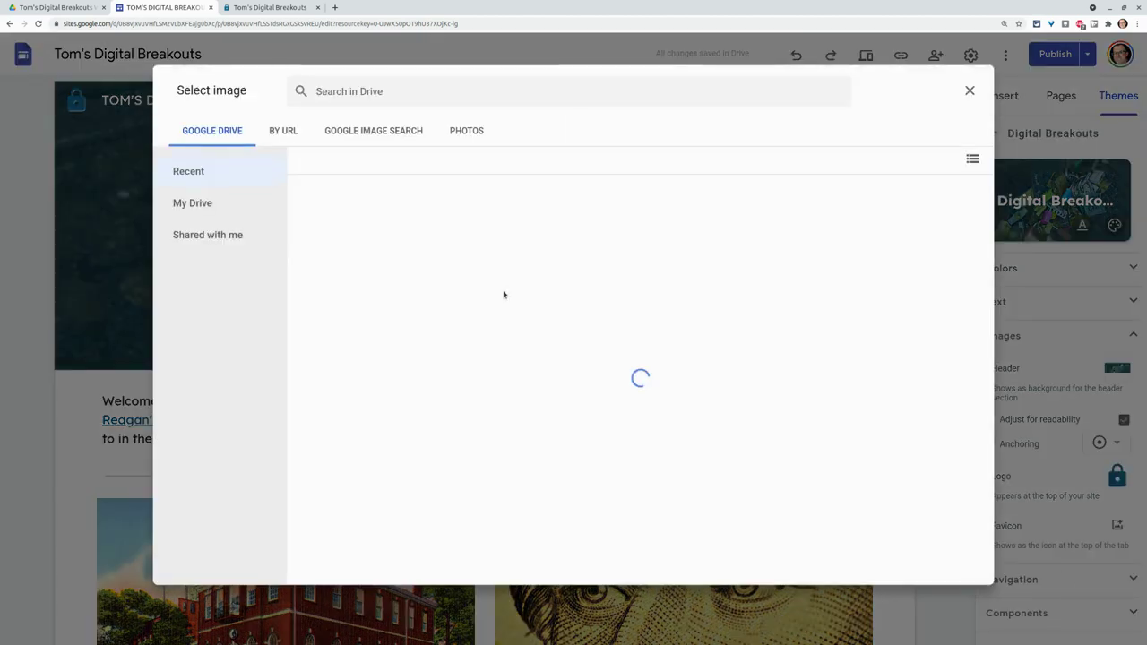
pyautogui.click(479, 267)
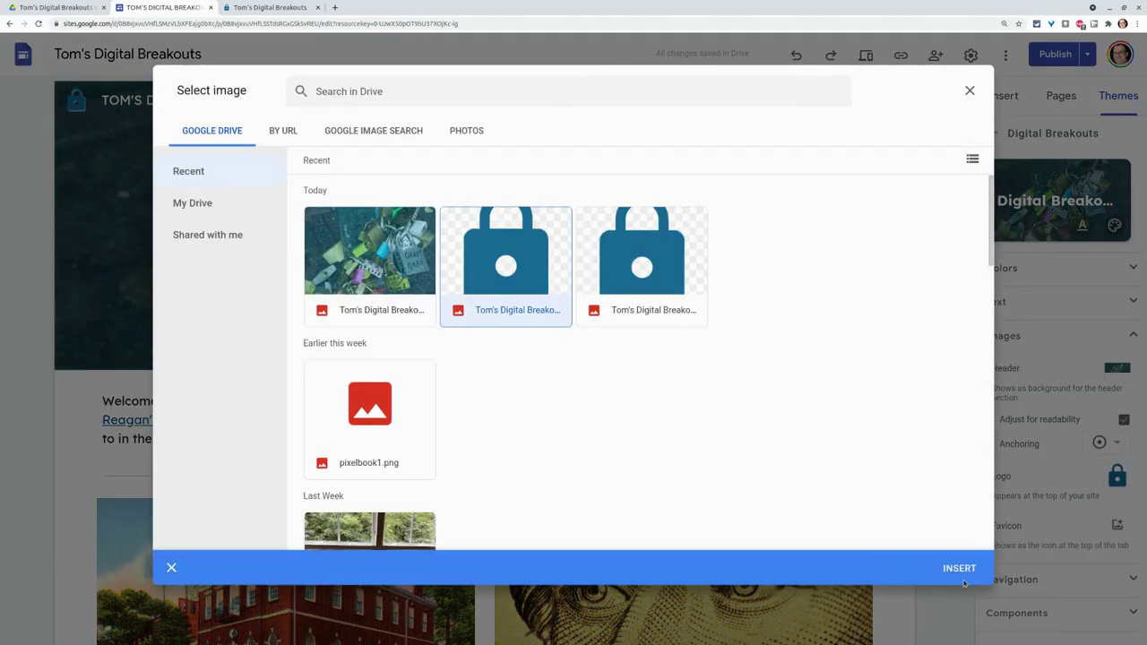
pyautogui.click(961, 569)
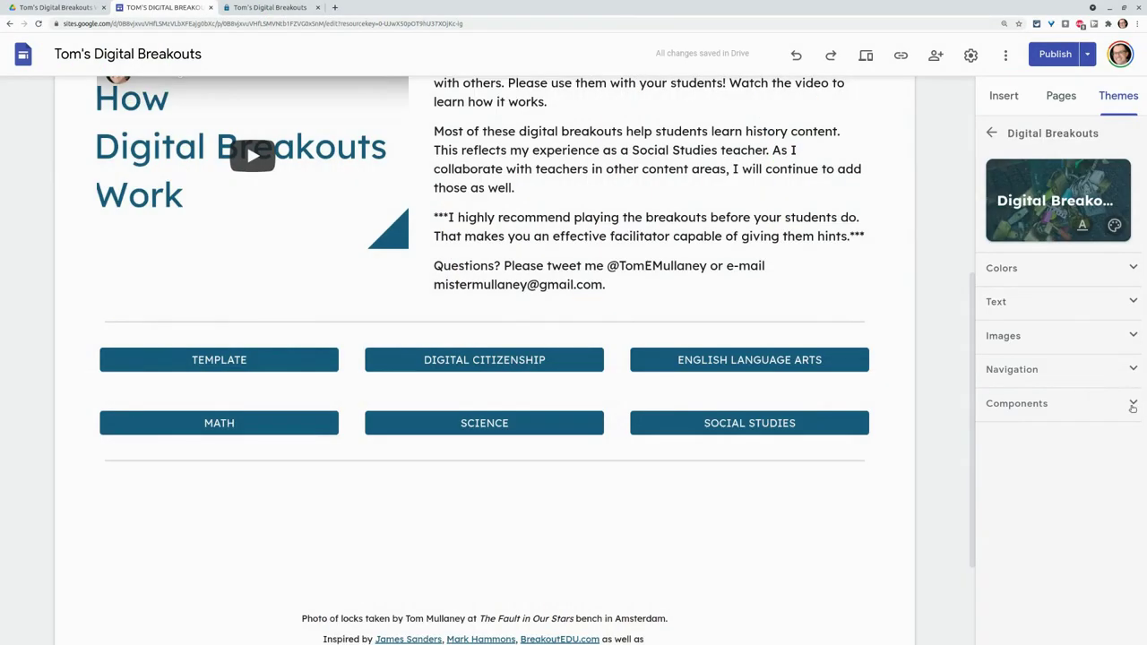
# Review the theme's Style 1 component settings, including the color choices and preview for the image carousel's active dot.
pyautogui.click(1132, 405)
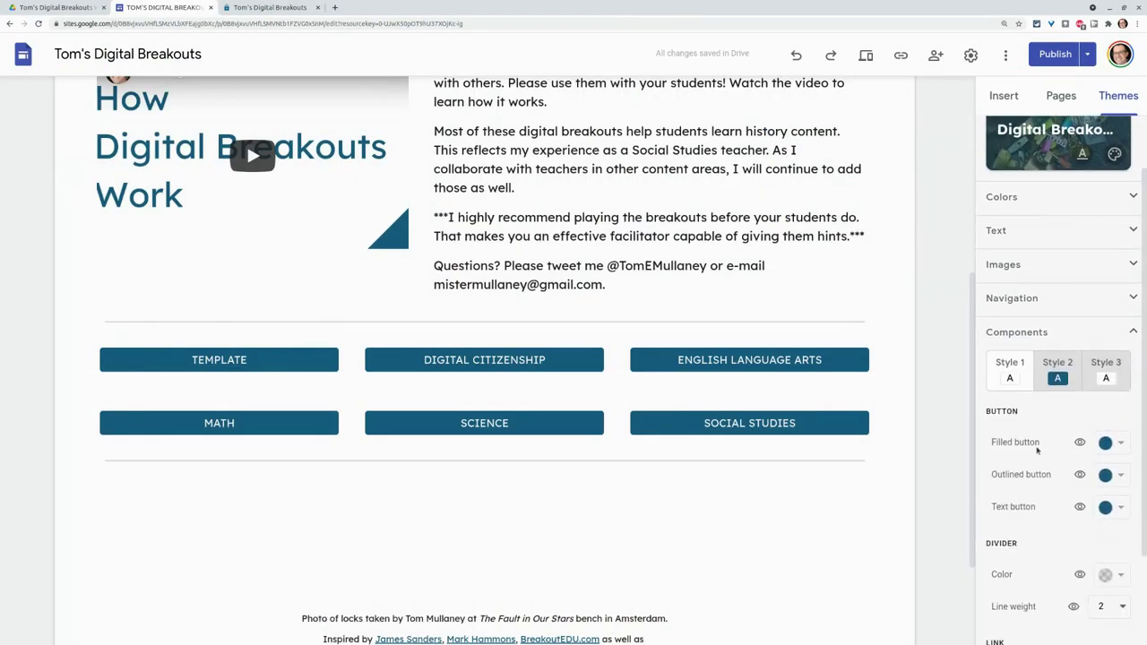
pyautogui.scroll(-3, 1065, 503)
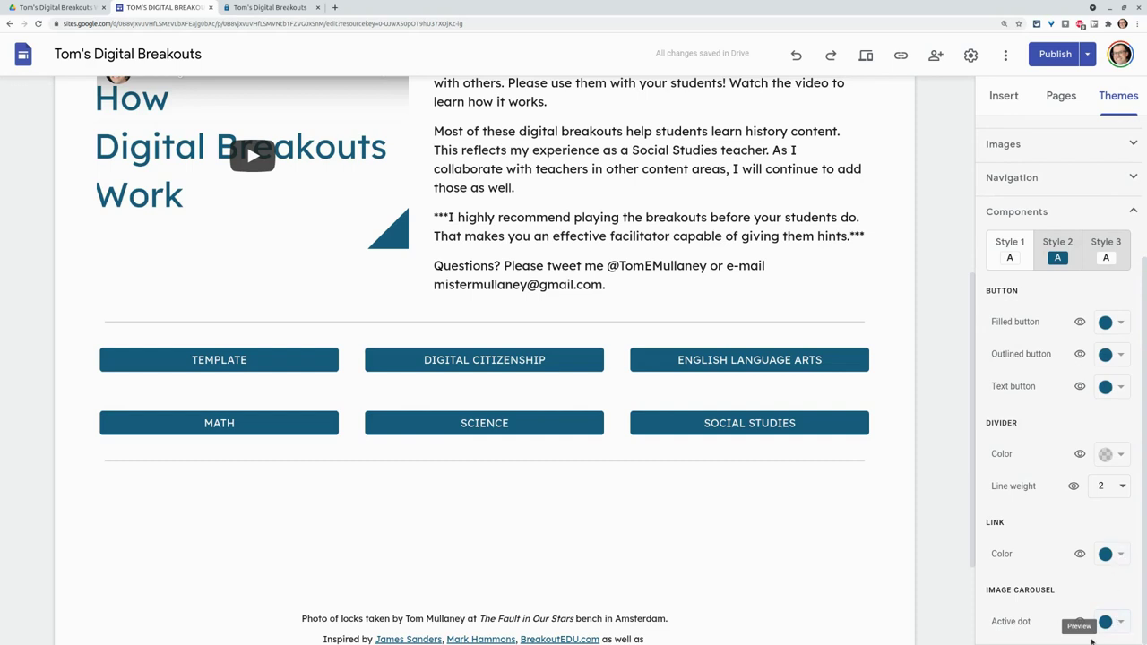
pyautogui.click(1124, 627)
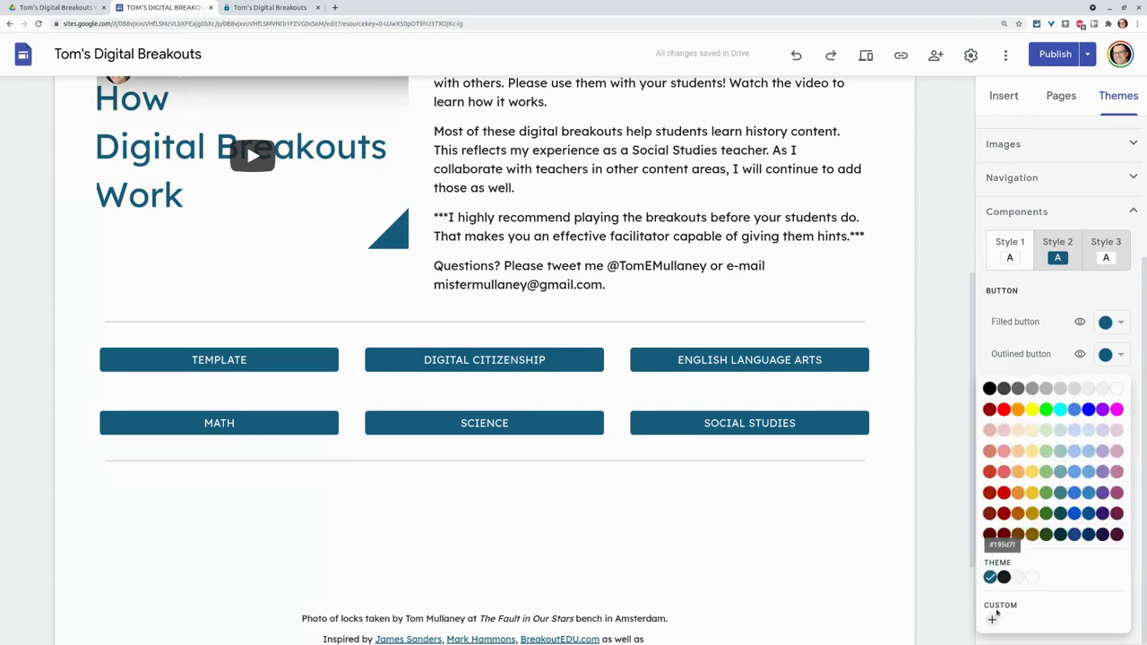
pyautogui.click(963, 583)
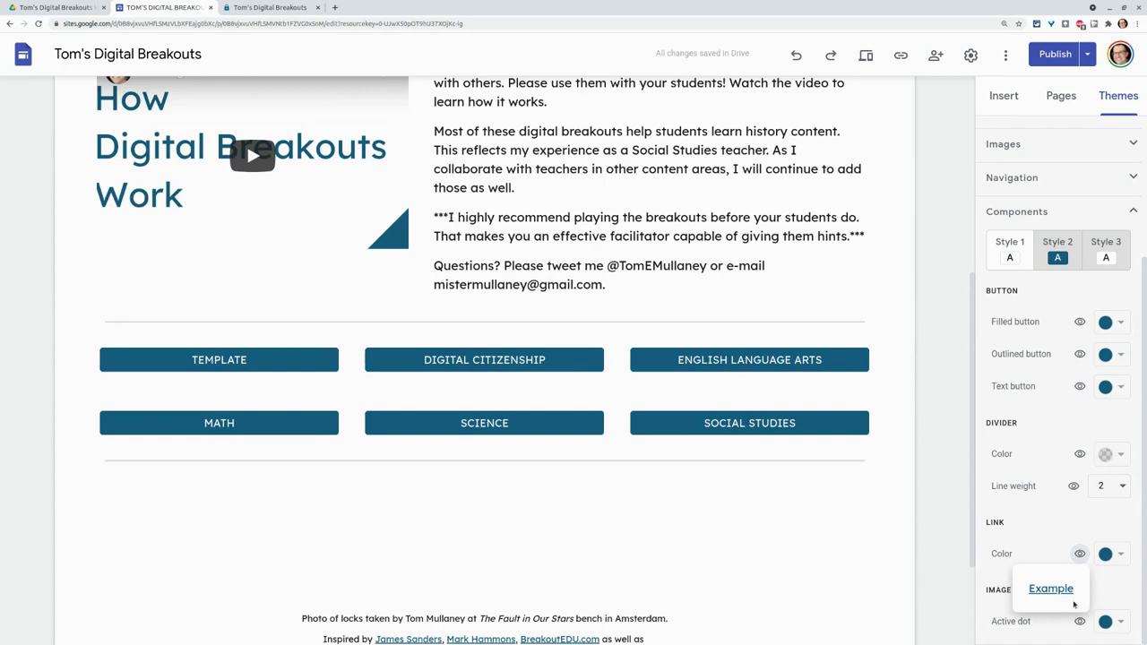
pyautogui.moveTo(1082, 624)
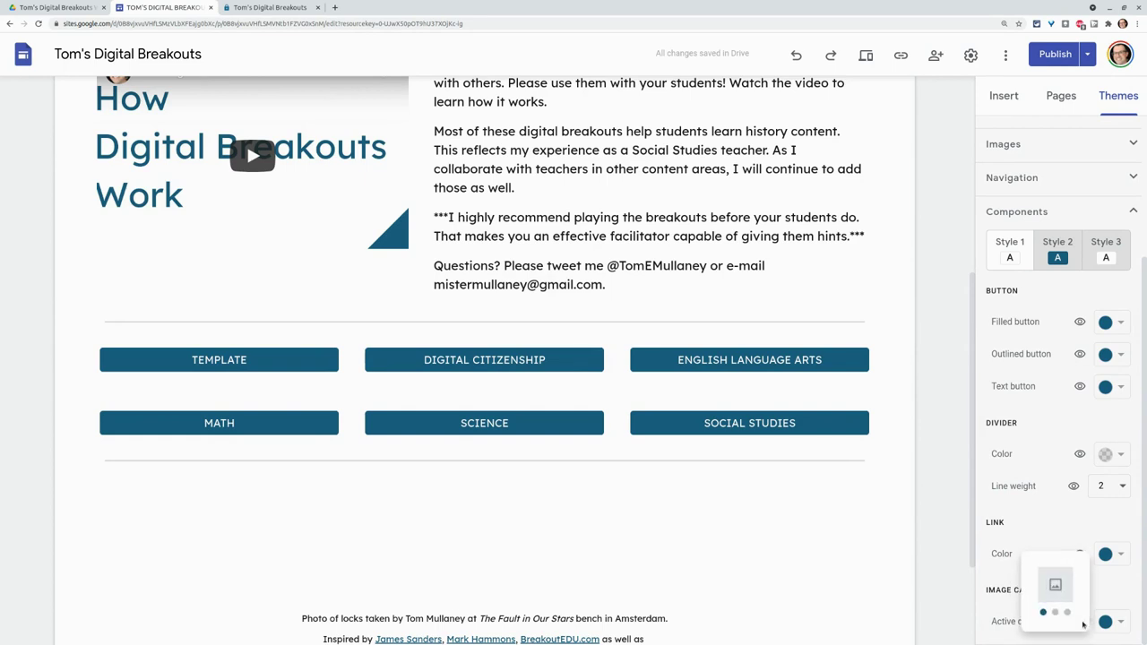